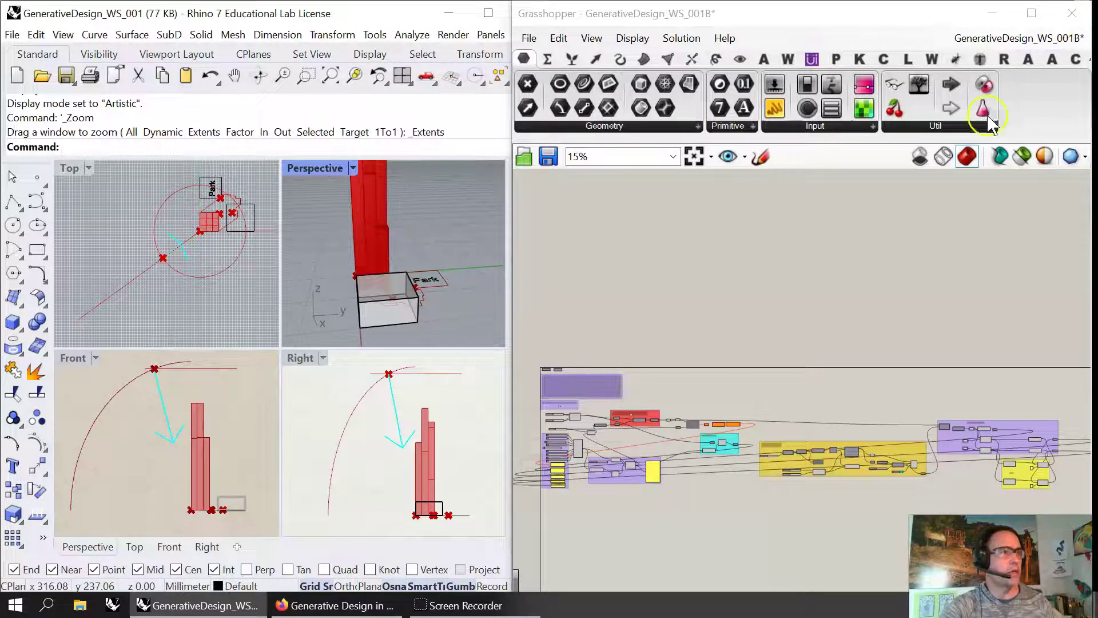
Bring up the YouTube tutorial page on generative design, and return to Rhino and maximize the Perspective viewport
key(alt+Tab)
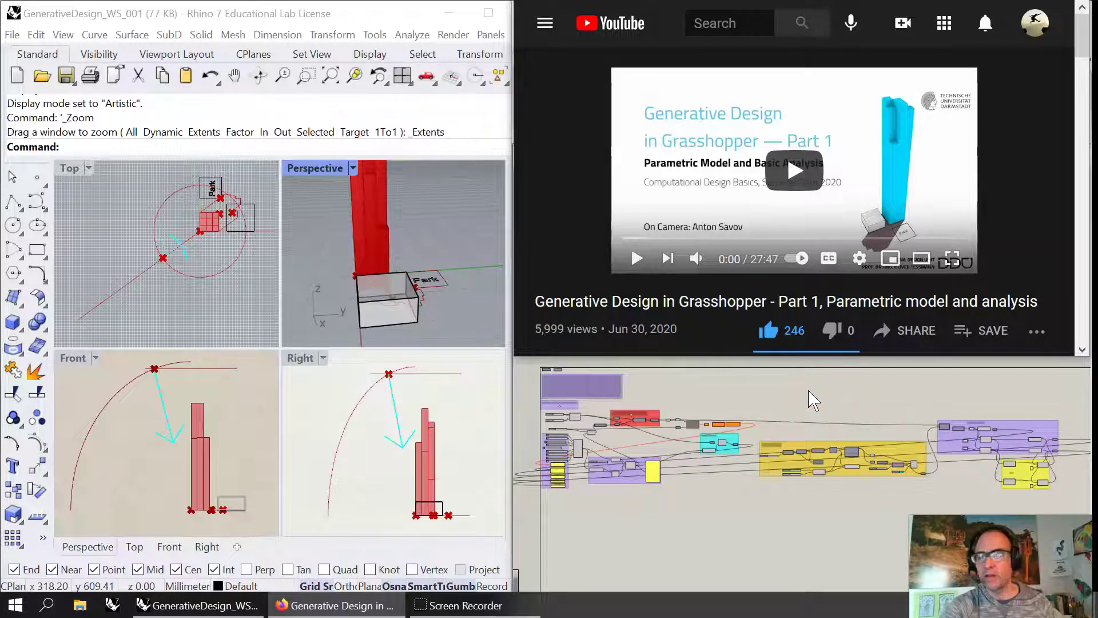
right_drag(473, 326, 368, 259)
click(306, 172)
click(306, 172)
right_drag(294, 398, 258, 341)
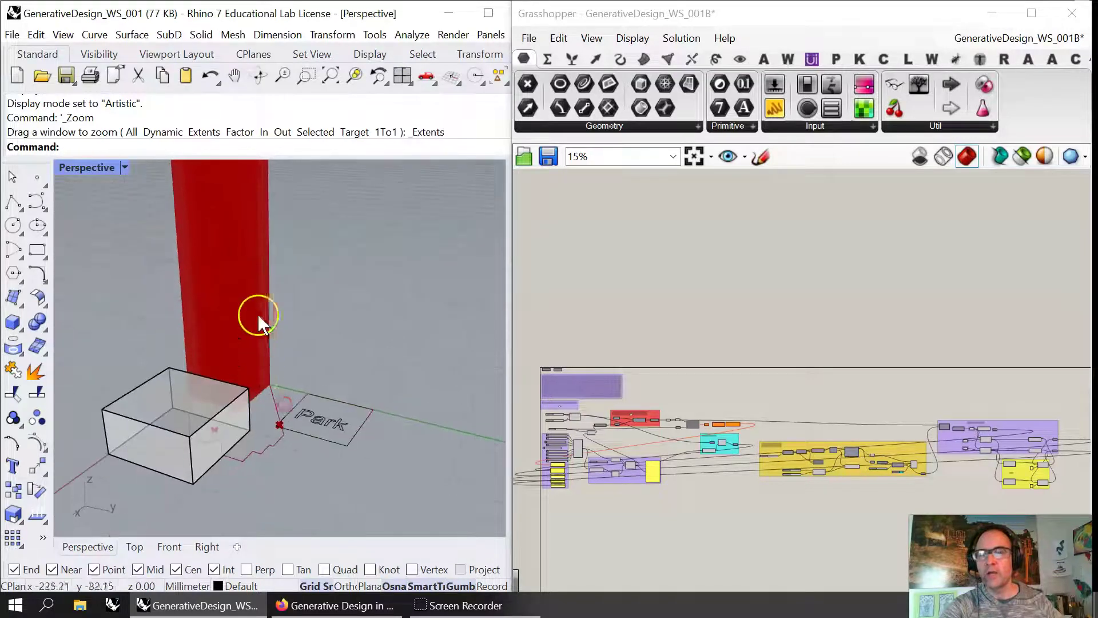
Examine the tower, the neighbour box, the Park area and their shadow outlines, and read the workflow notes in the Grasshopper definition
click(252, 324)
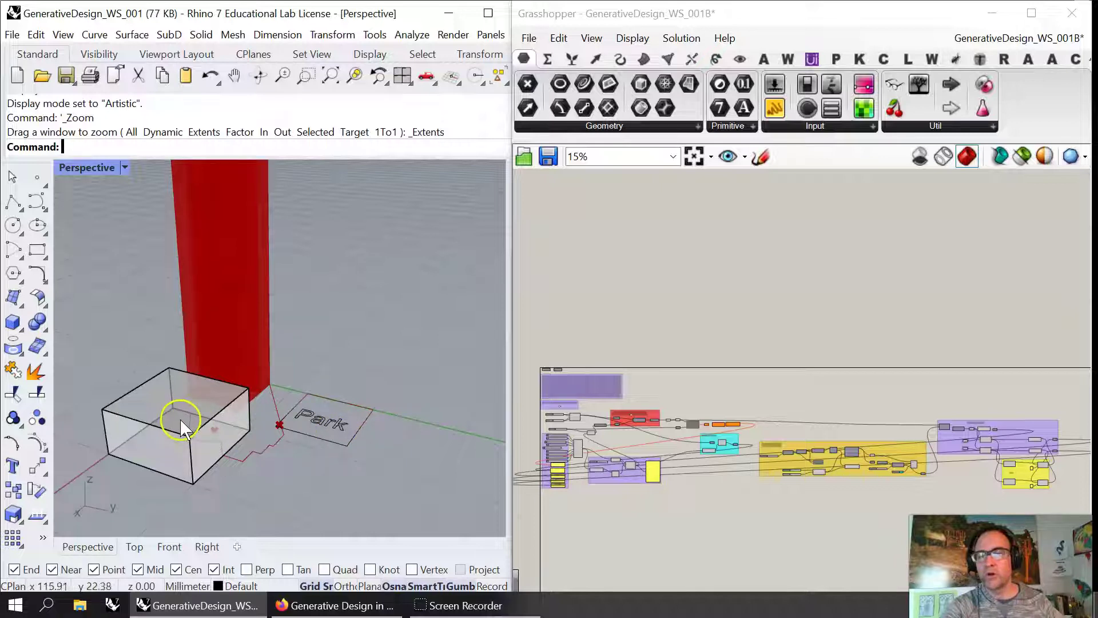
mouse_move(272, 489)
right_down()
mouse_move(286, 492)
mouse_move(275, 490)
right_up()
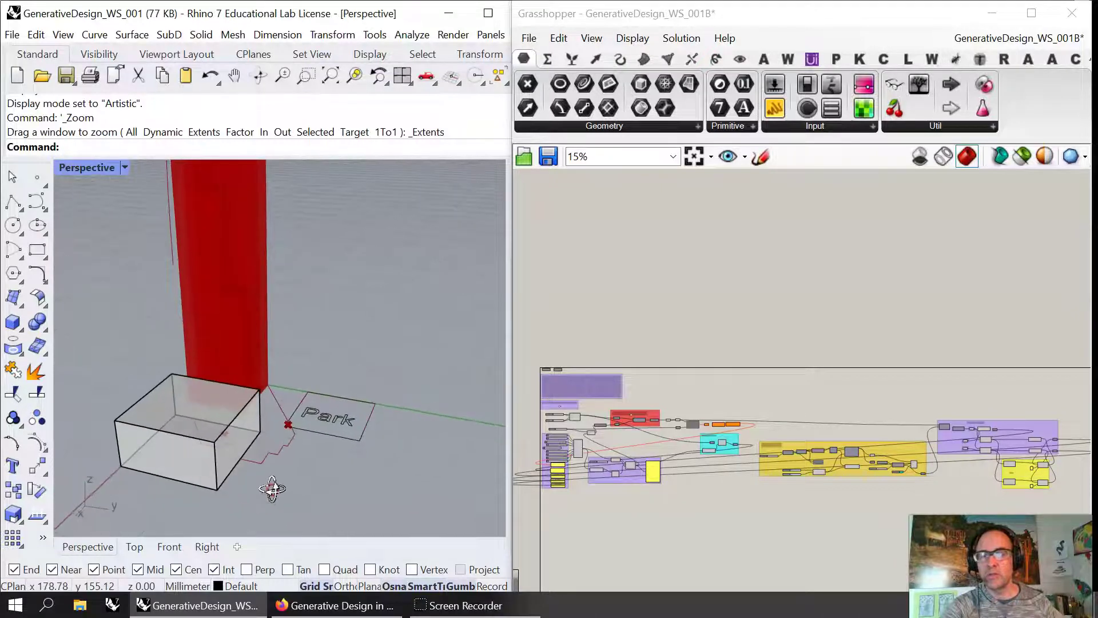
scroll(272, 440, up, 4)
right_drag(255, 454, 346, 458)
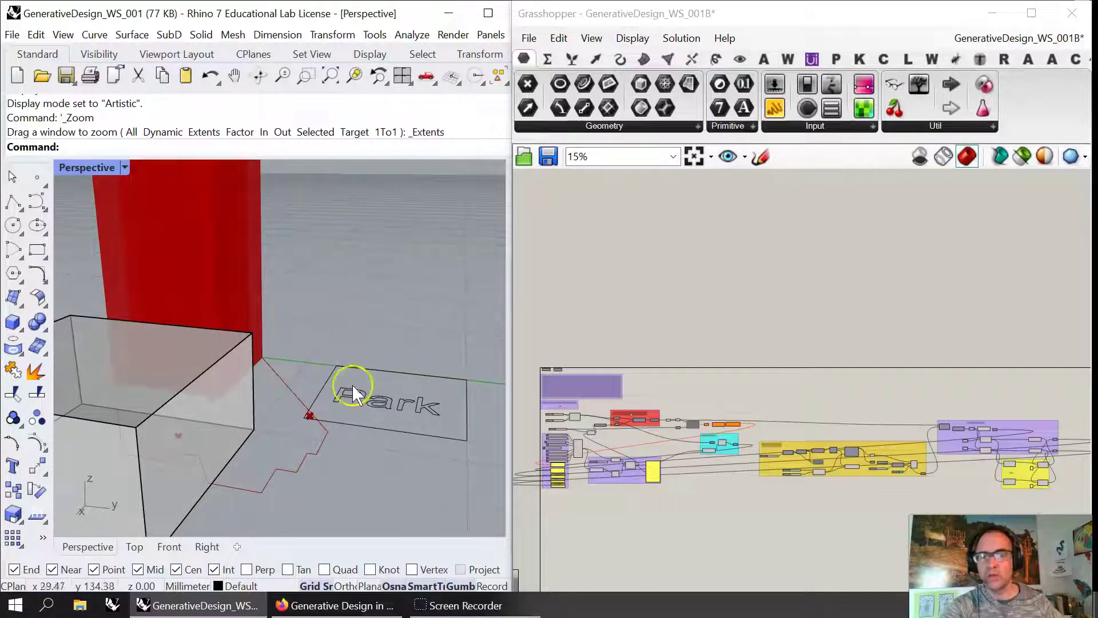
right_drag(346, 522, 284, 442)
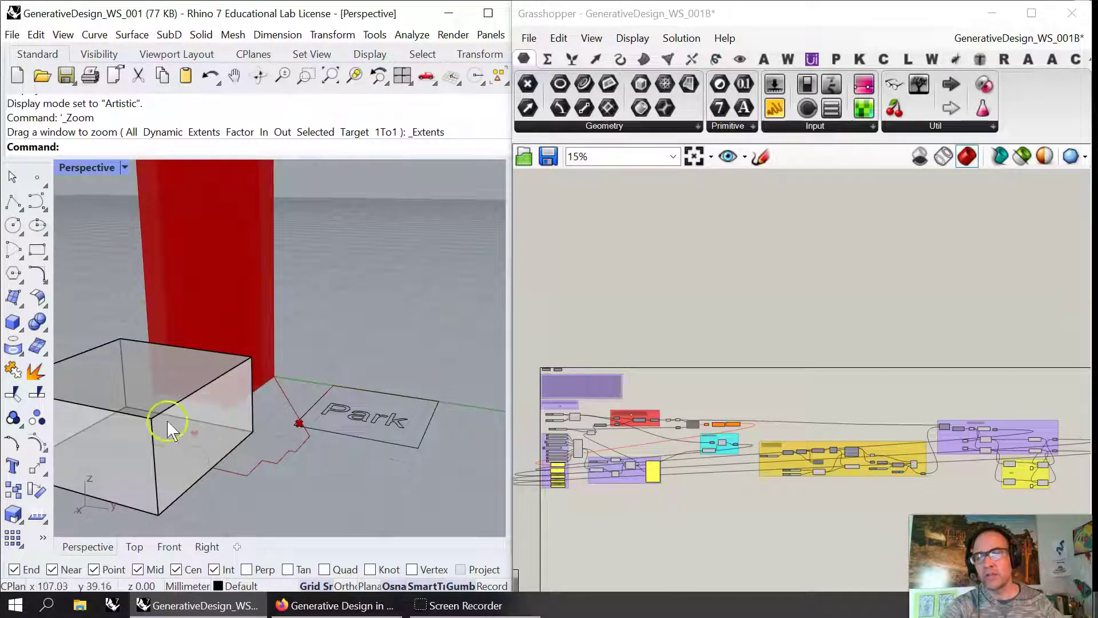
mouse_move(685, 551)
right_down()
mouse_move(723, 529)
mouse_move(690, 507)
mouse_move(686, 567)
right_up()
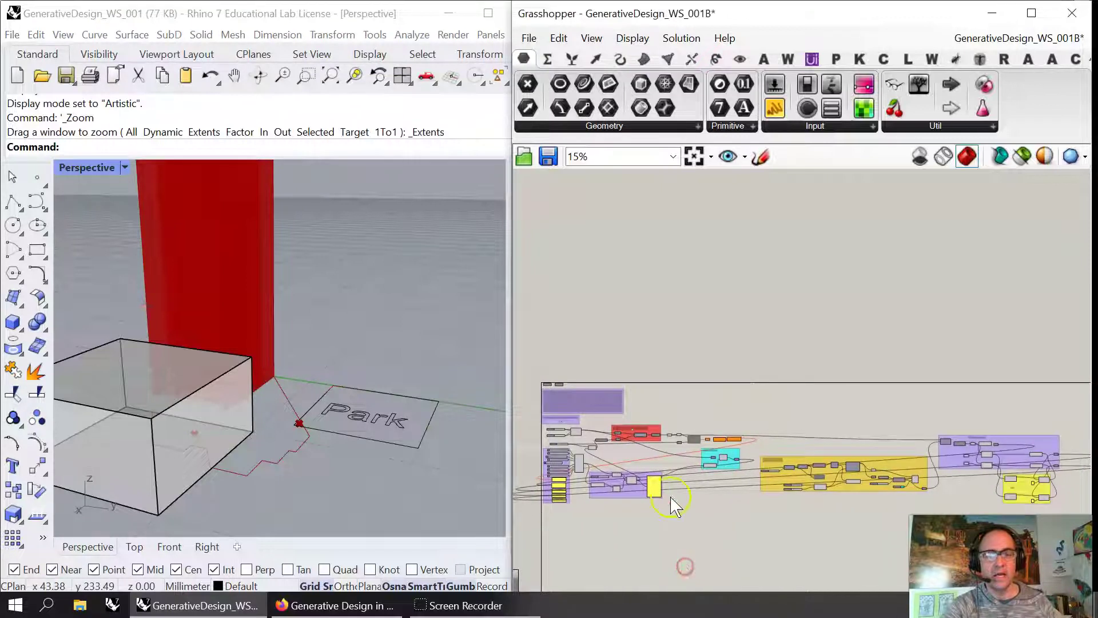
scroll(632, 475, up, 8)
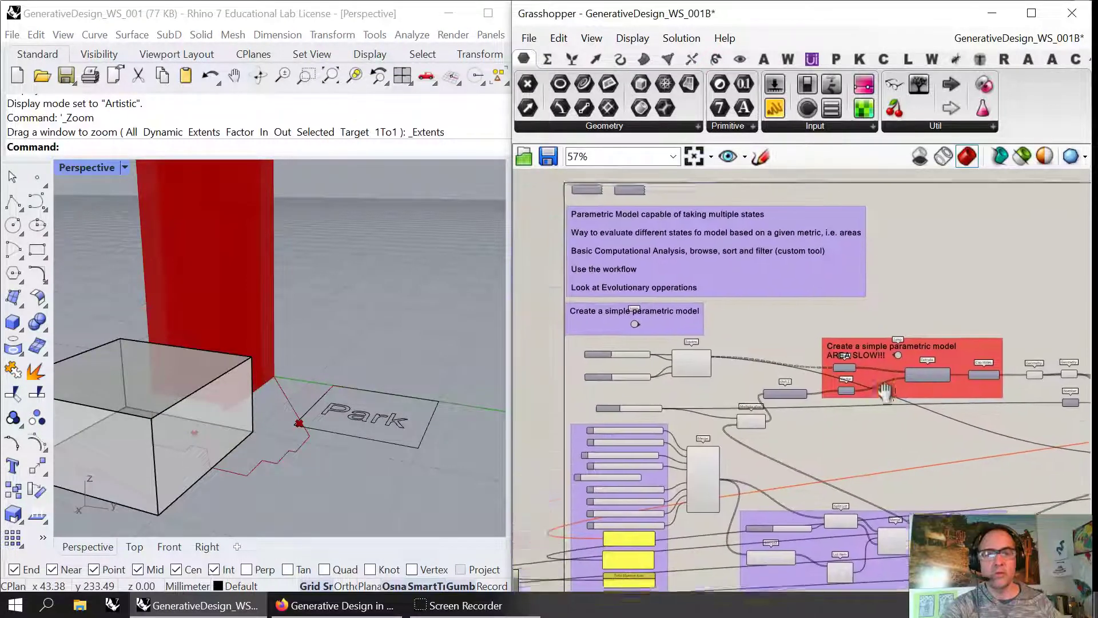
right_drag(882, 384, 840, 365)
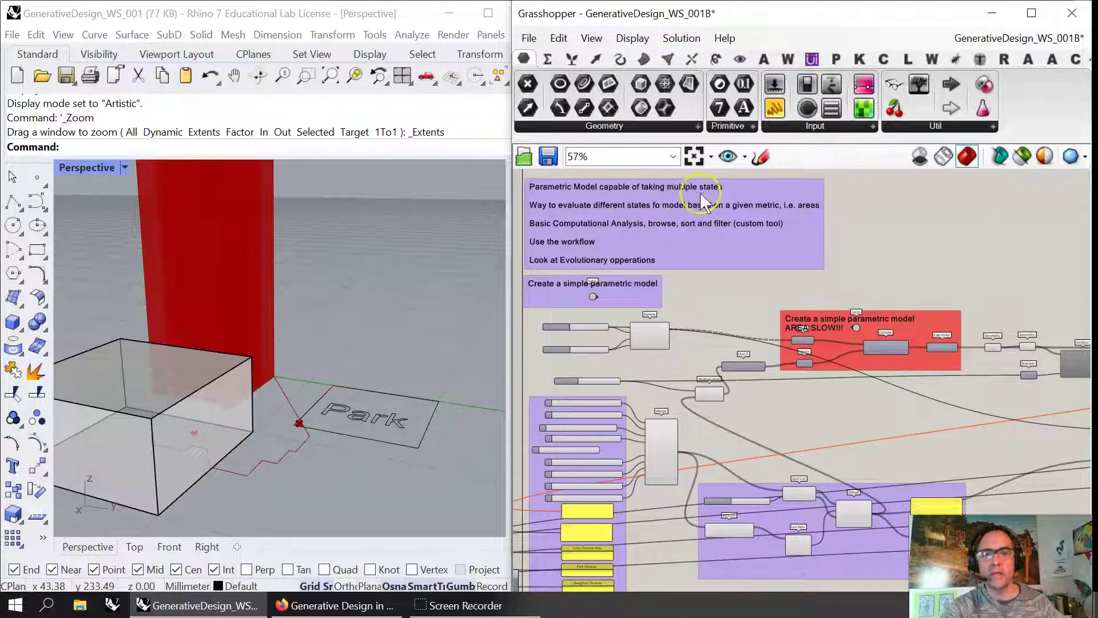
scroll(311, 328, down, 6)
right_drag(354, 292, 348, 318)
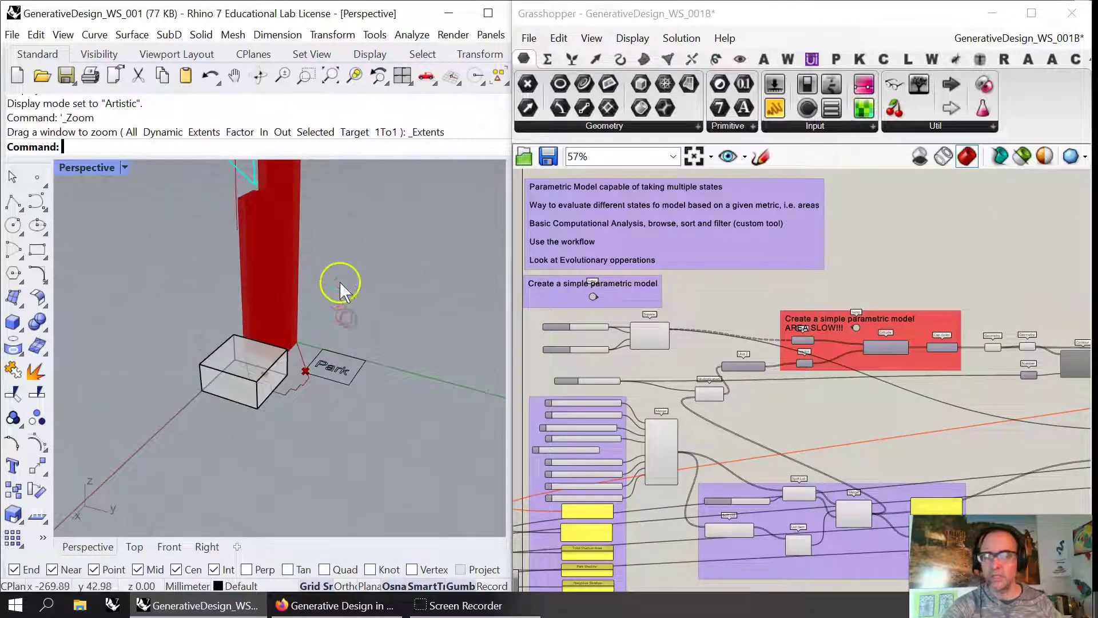
scroll(362, 376, up, 5)
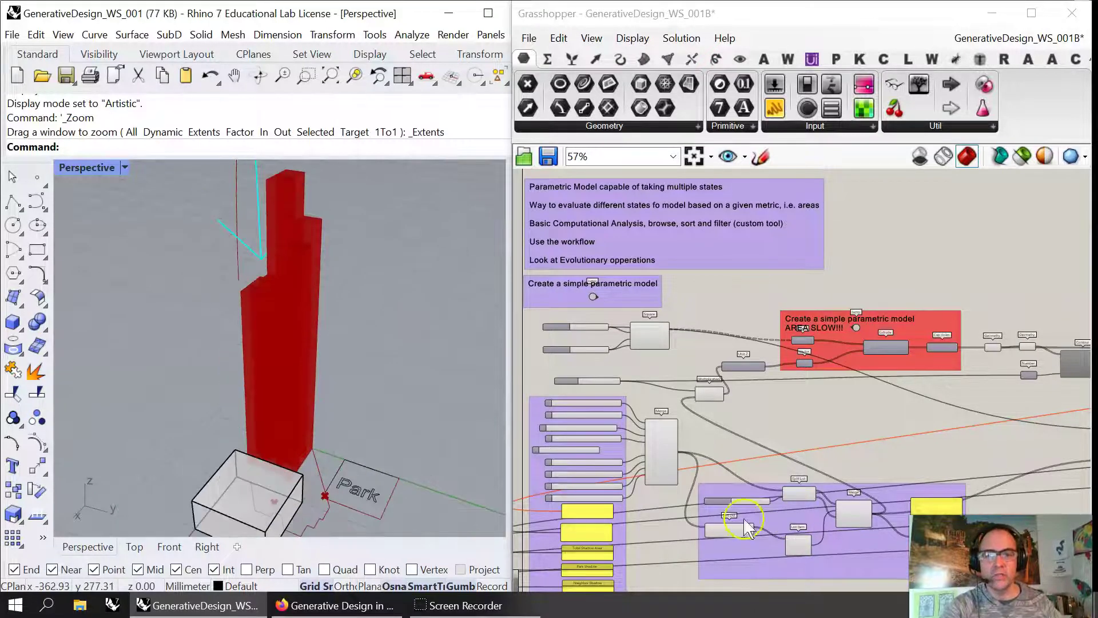
Trace the definition from the building-height sliders and result panels through the red parametric model group to the Contour component
scroll(620, 477, up, 3)
right_drag(621, 477, 709, 423)
drag(683, 371, 708, 414)
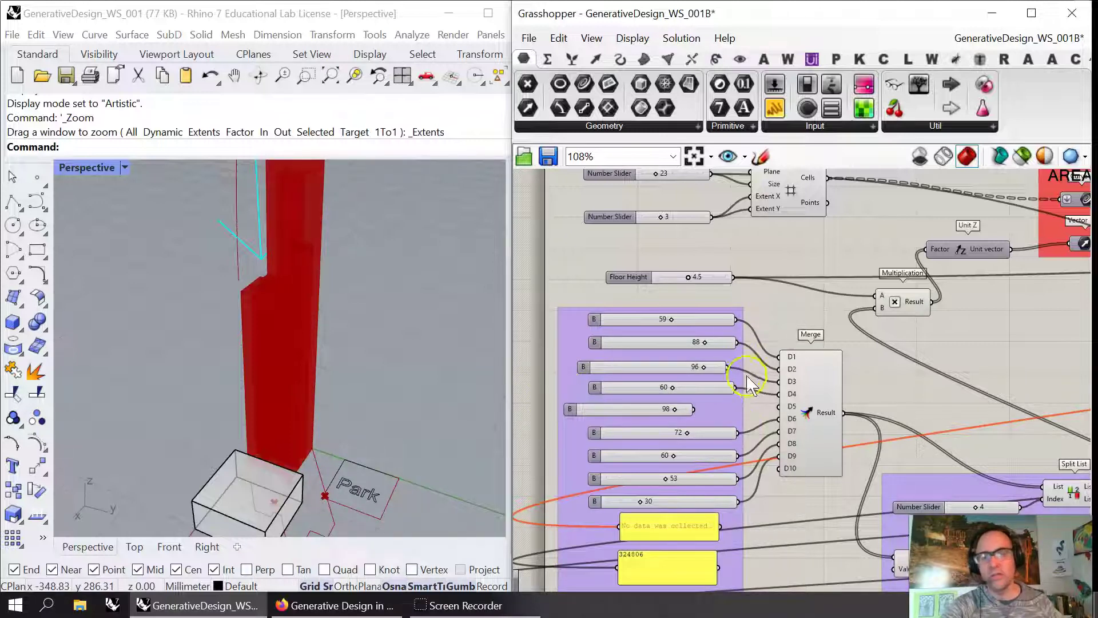
right_drag(801, 401, 704, 215)
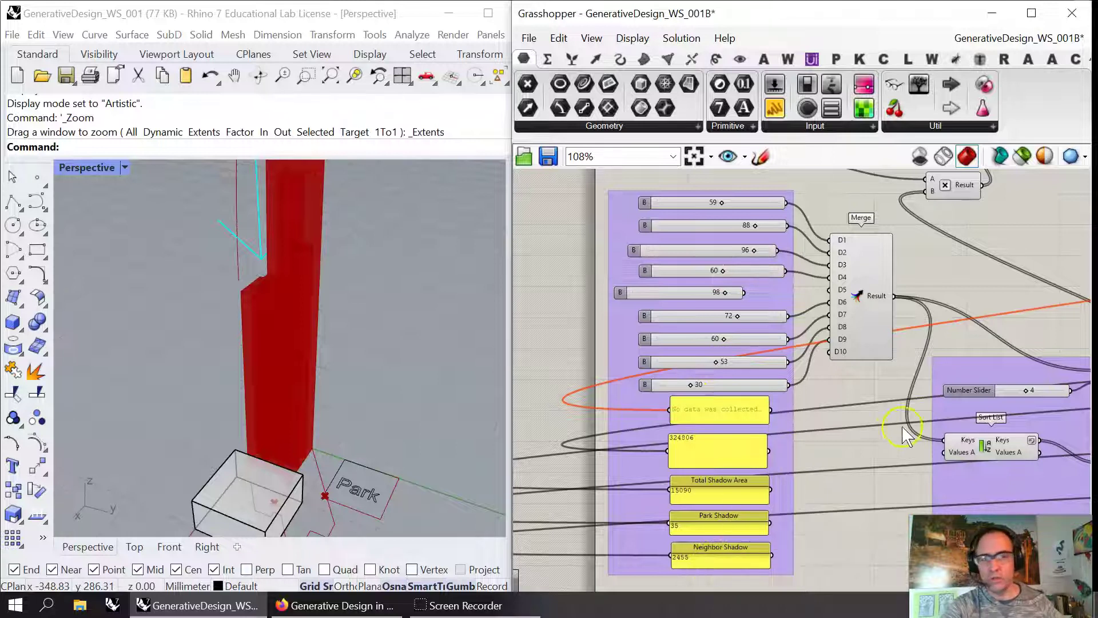
right_drag(903, 434, 792, 448)
scroll(711, 449, down, 3)
right_drag(706, 454, 623, 475)
right_drag(890, 347, 754, 346)
right_drag(992, 318, 781, 336)
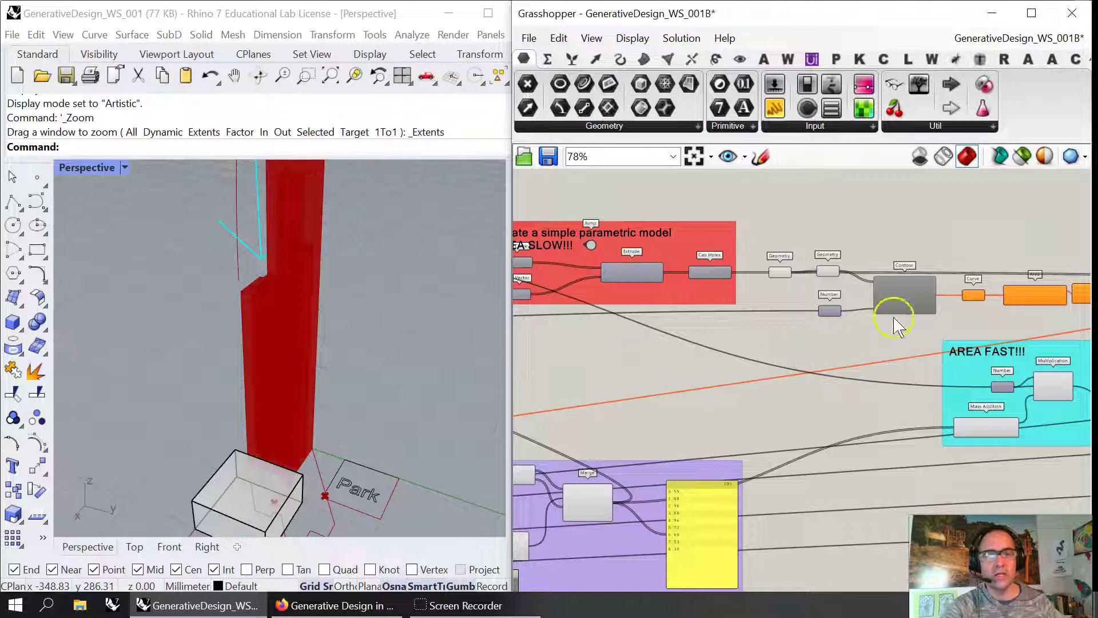
right_drag(895, 314, 750, 305)
Examine how the Split List, Sort List, List Item and Merge group builds the list of tower heights
scroll(830, 347, up, 3)
right_drag(689, 349, 888, 279)
right_drag(710, 372, 783, 419)
right_drag(366, 401, 338, 307)
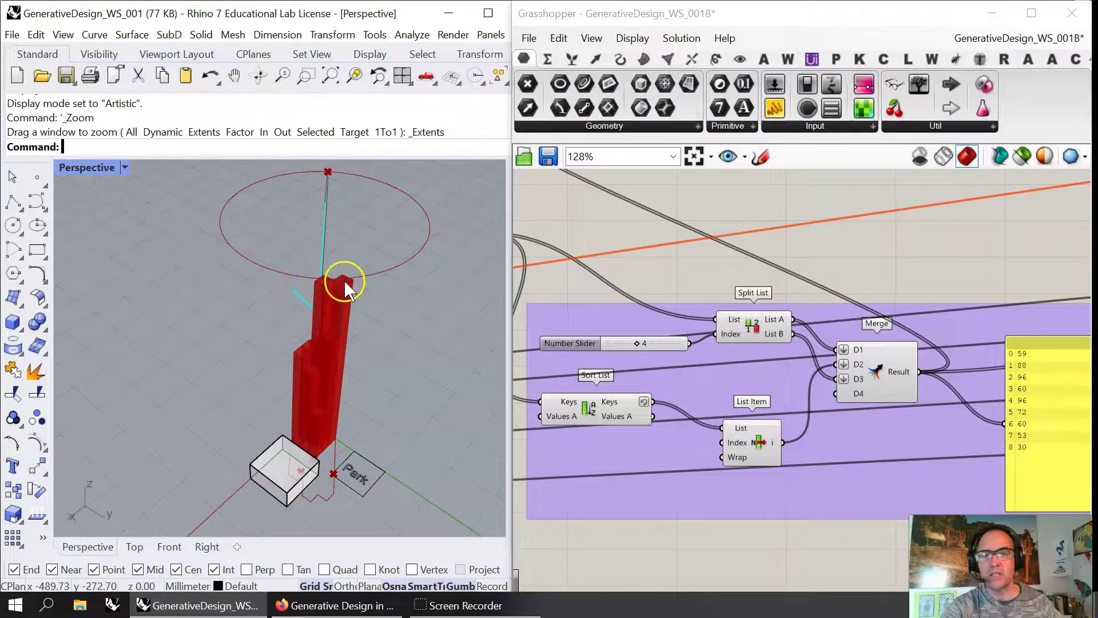
right_drag(938, 469, 976, 438)
scroll(767, 403, down, 3)
right_drag(710, 392, 737, 416)
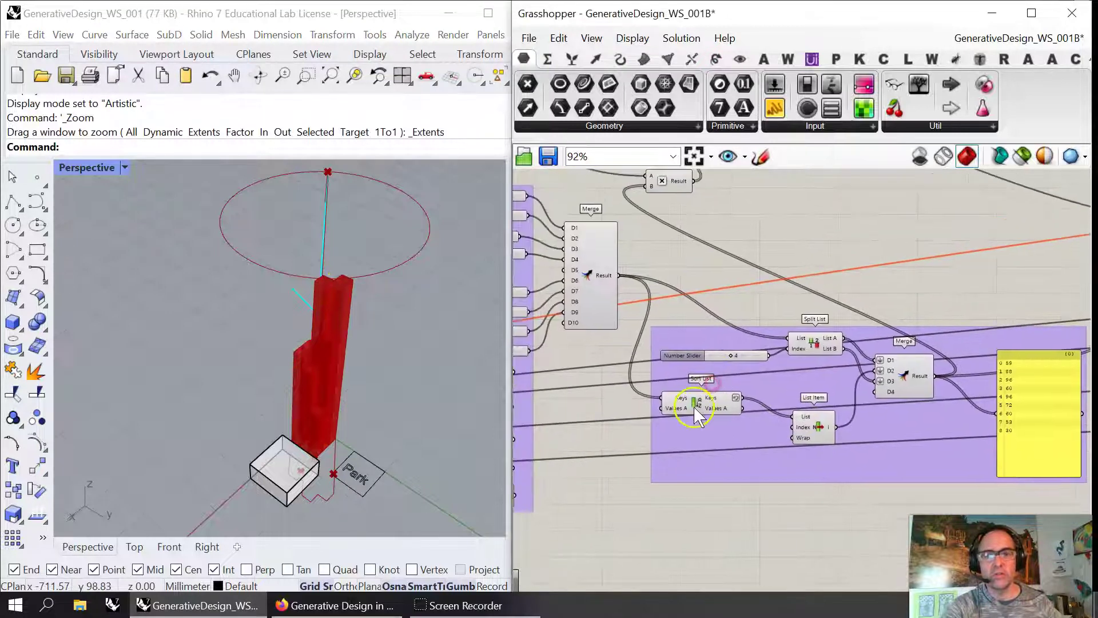
Examine the cyan AREA FAST!!! group and its Mass Addition and Multiplication components
right_drag(919, 375, 801, 363)
scroll(803, 360, down, 3)
right_drag(954, 337, 686, 326)
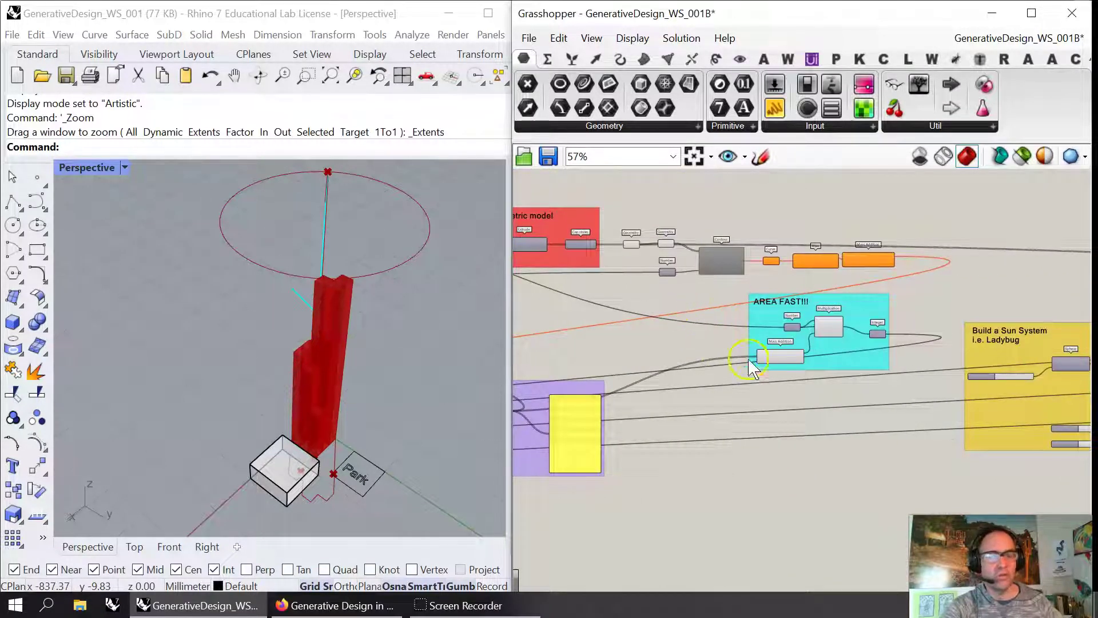
right_drag(698, 354, 589, 372)
scroll(731, 385, up, 3)
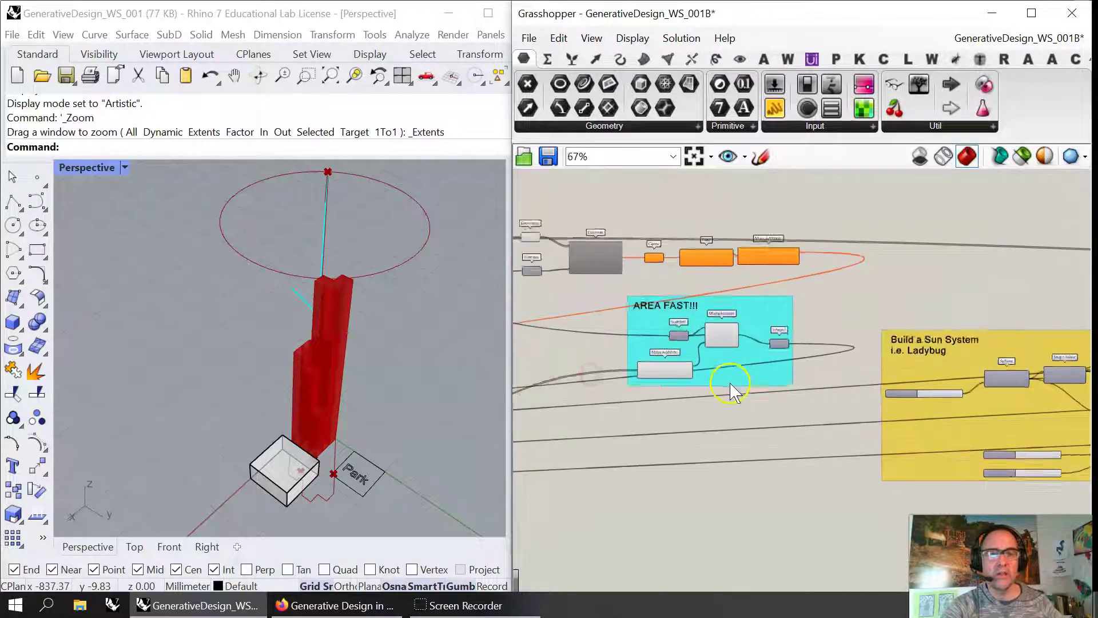
right_drag(858, 380, 628, 360)
scroll(670, 362, down, 1)
Restrict the preview to selected objects and inspect the sun system's Sphere, Brep | Plane, Surface Split and List Item components
right_drag(813, 356, 785, 340)
scroll(689, 358, up, 3)
right_drag(688, 359, 732, 320)
click(706, 266)
click(1023, 157)
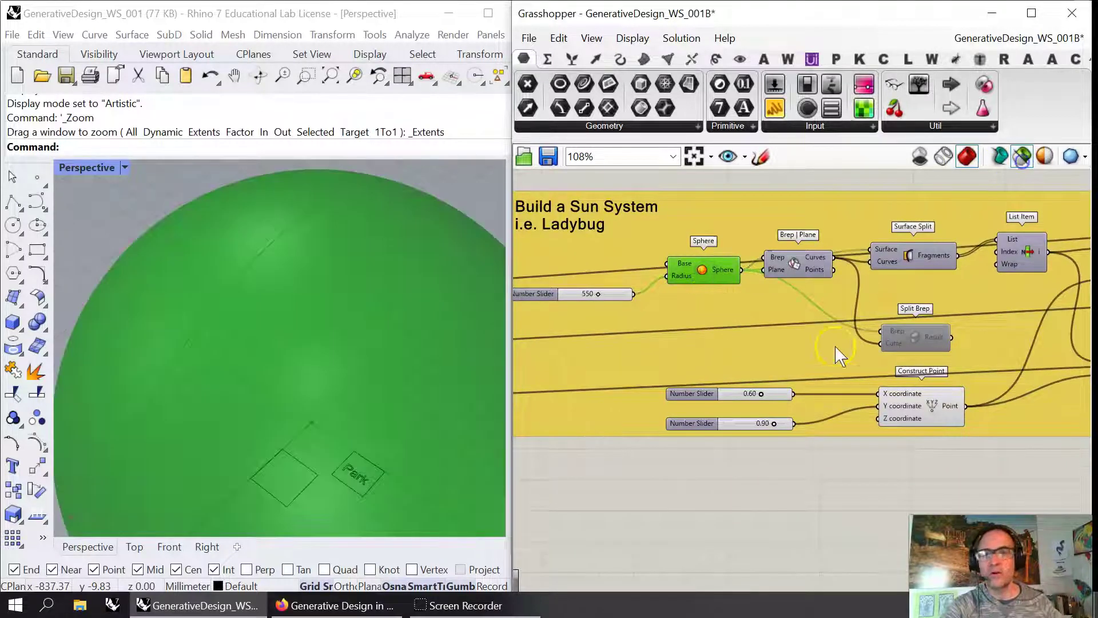
click(803, 261)
click(930, 253)
right_drag(1000, 322, 782, 309)
click(947, 250)
click(790, 245)
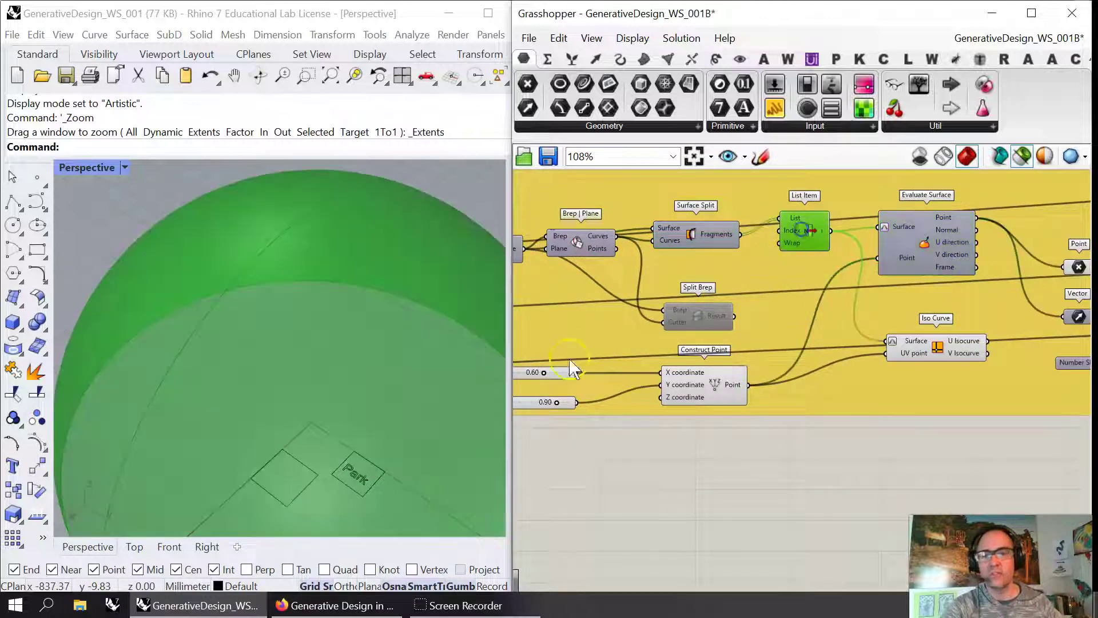
Inspect the Iso Curve, Amplitude and Vector Display Ex components of the sun system, and restore the preview of all objects
scroll(466, 443, down, 4)
right_drag(461, 448, 428, 440)
right_drag(994, 407, 716, 346)
click(715, 346)
right_drag(886, 344, 779, 367)
click(914, 348)
click(1029, 340)
click(1016, 160)
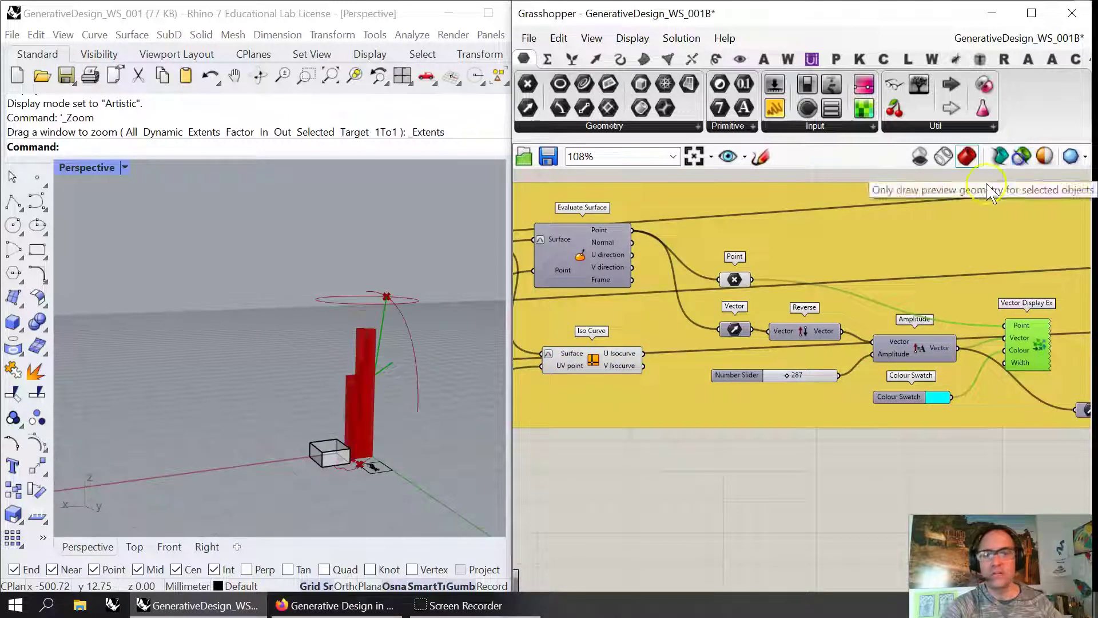
click(601, 500)
Examine the shadow geometry around the tower and the Mesh Shadow and Region Union components in the Shadow Analysis group
right_drag(357, 465, 454, 466)
scroll(419, 481, up, 5)
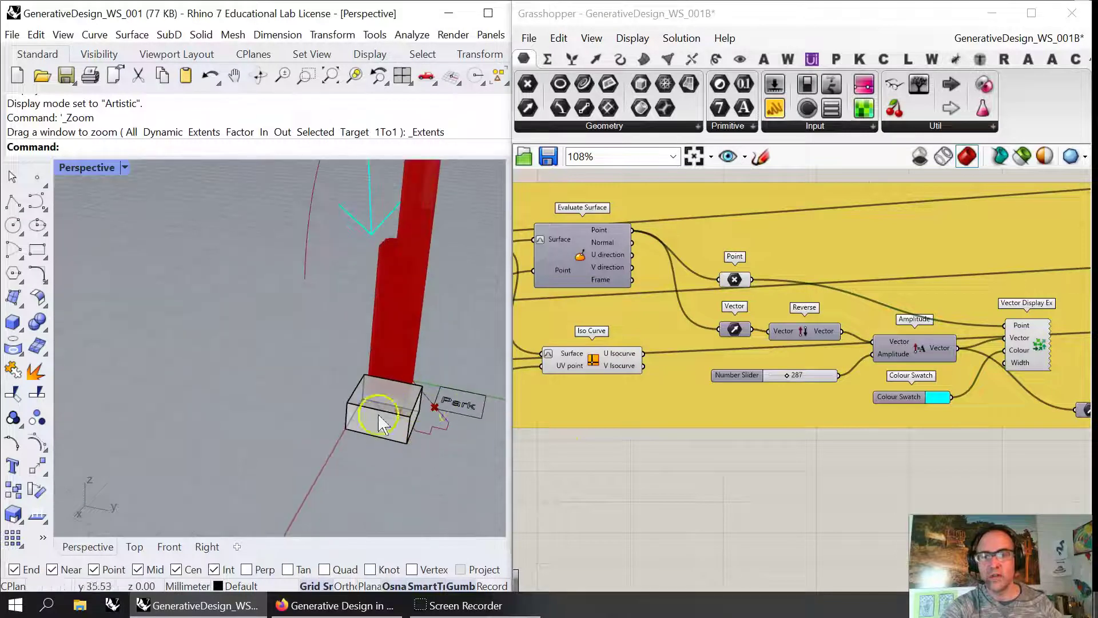
right_drag(909, 424, 657, 470)
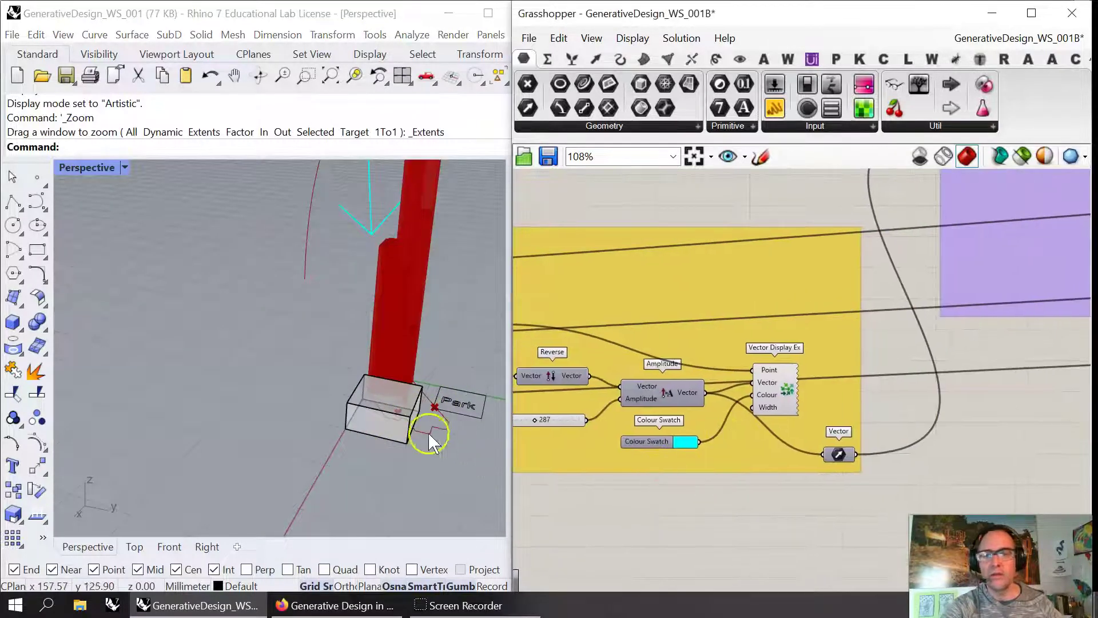
right_drag(784, 314, 615, 480)
scroll(780, 394, down, 2)
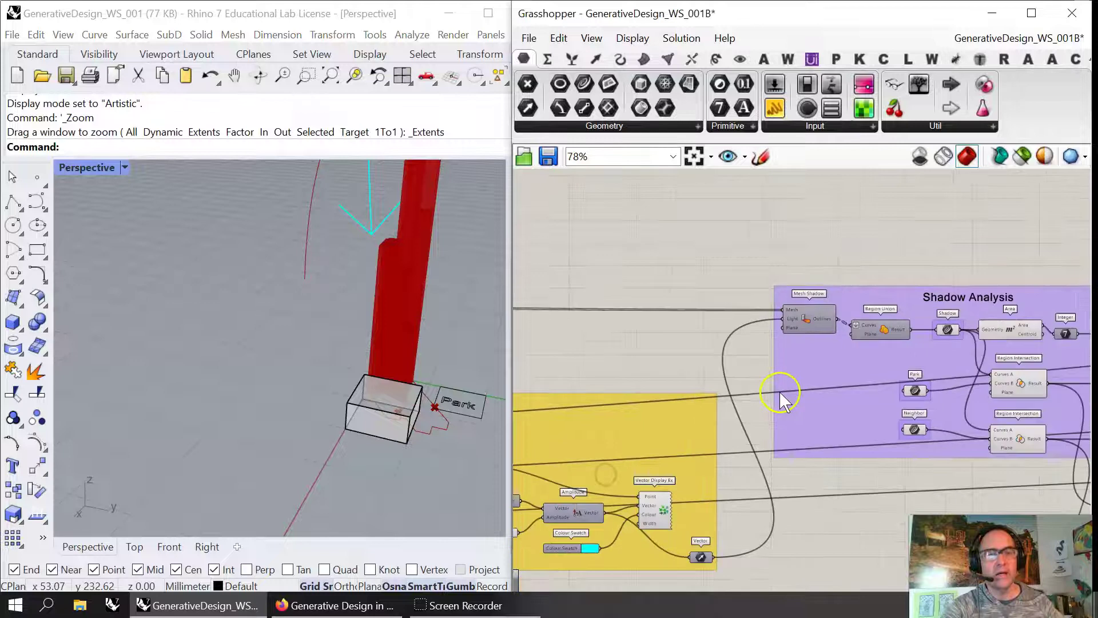
right_drag(773, 385, 655, 380)
scroll(799, 352, up, 3)
right_drag(796, 366, 803, 311)
Examine the Region Intersection components and the yellow FIX! group with Null Item and Weave, and switch to the YouTube tutorial page
right_drag(945, 490, 778, 447)
scroll(778, 451, down, 2)
right_drag(847, 453, 613, 329)
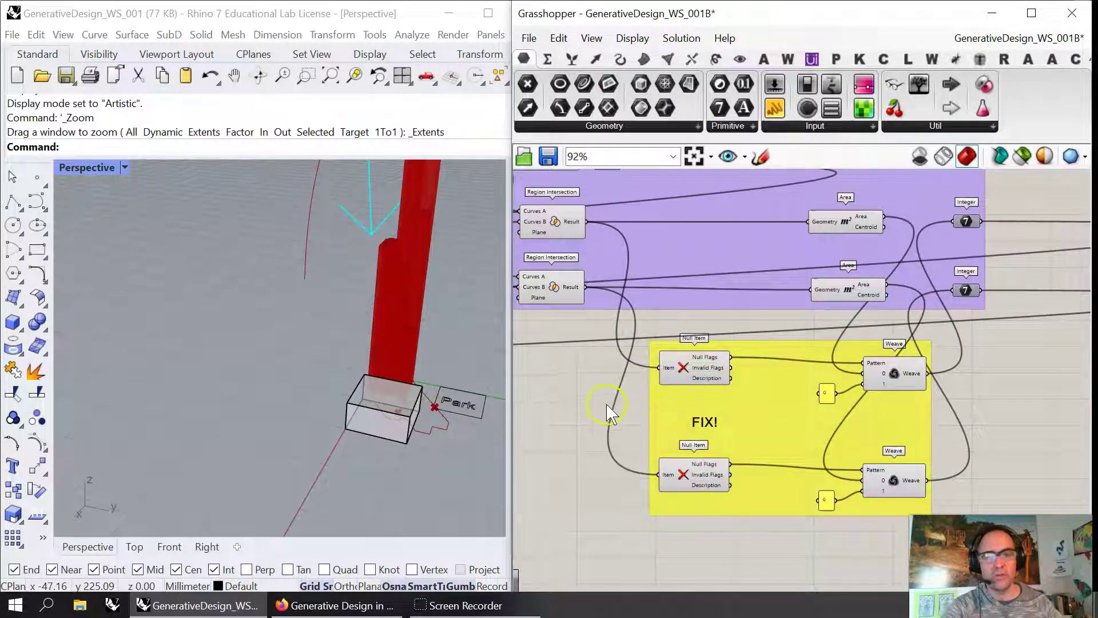
right_drag(576, 395, 625, 418)
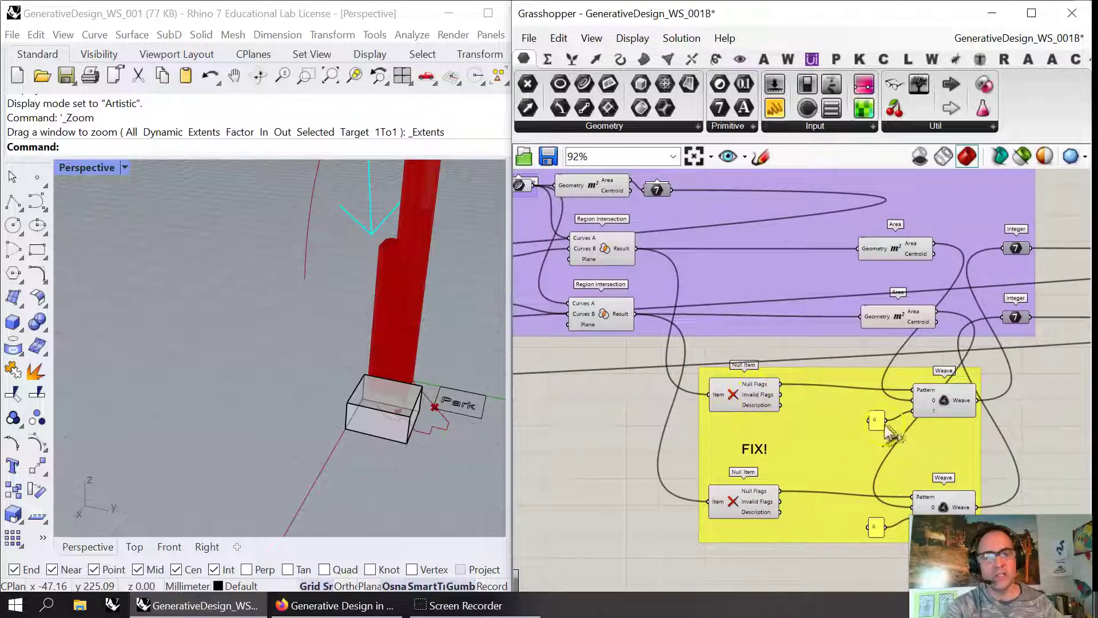
mouse_move(1005, 368)
right_down()
mouse_move(833, 342)
mouse_move(895, 381)
mouse_move(918, 376)
right_up()
scroll(869, 351, down, 1)
right_drag(691, 393, 810, 377)
scroll(811, 378, down, 5)
right_drag(731, 446, 932, 388)
right_drag(738, 395, 680, 441)
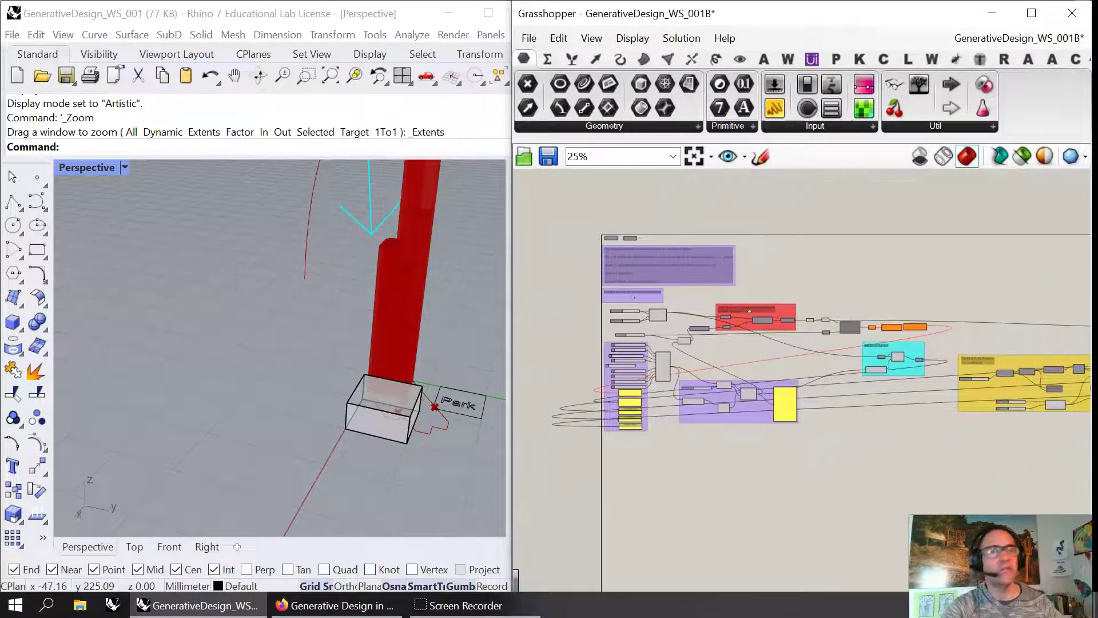
key(alt+Tab)
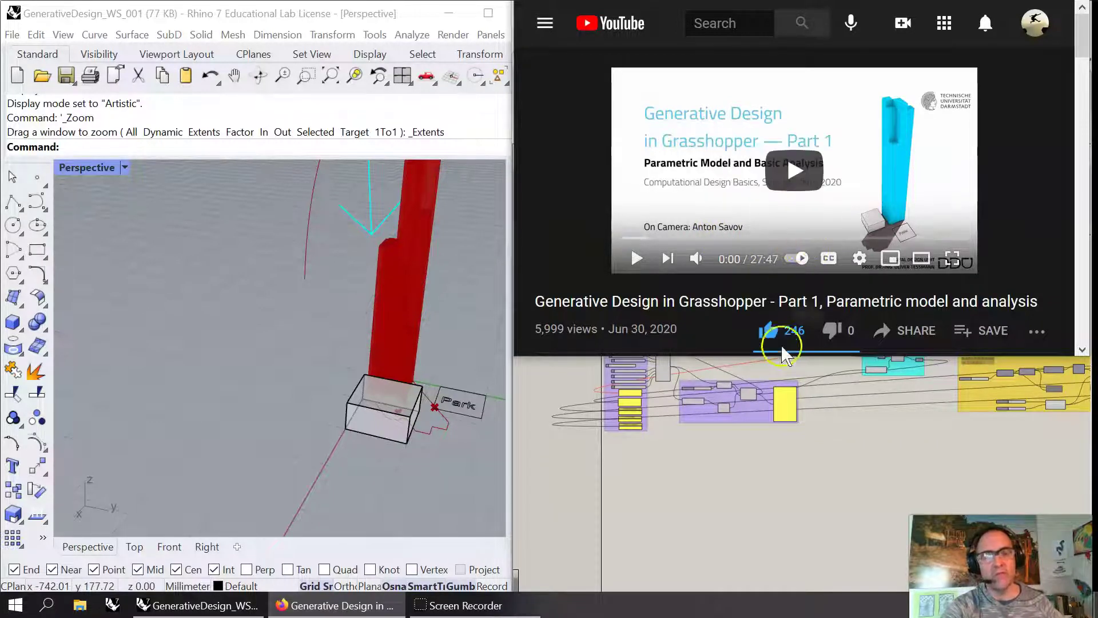
Duplicate the entire Grasshopper definition and place the copy below the original
scroll(925, 486, down, 2)
mouse_move(925, 486)
right_down()
mouse_move(791, 535)
mouse_move(782, 369)
right_up()
drag(1064, 353, 538, 189)
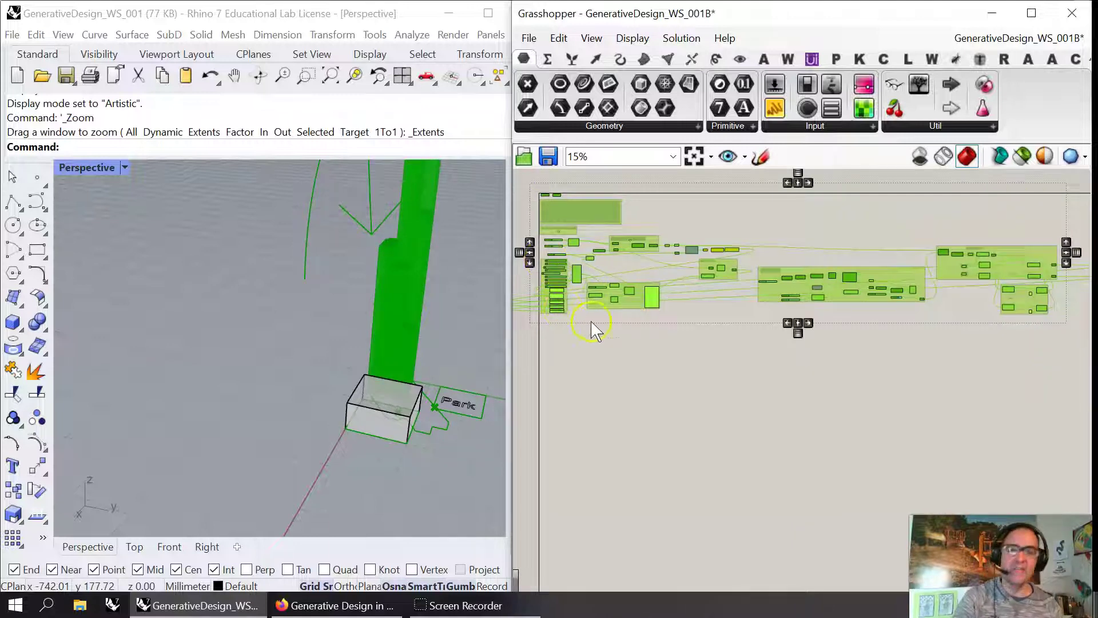
key(ctrl+v)
drag(708, 285, 711, 429)
click(832, 366)
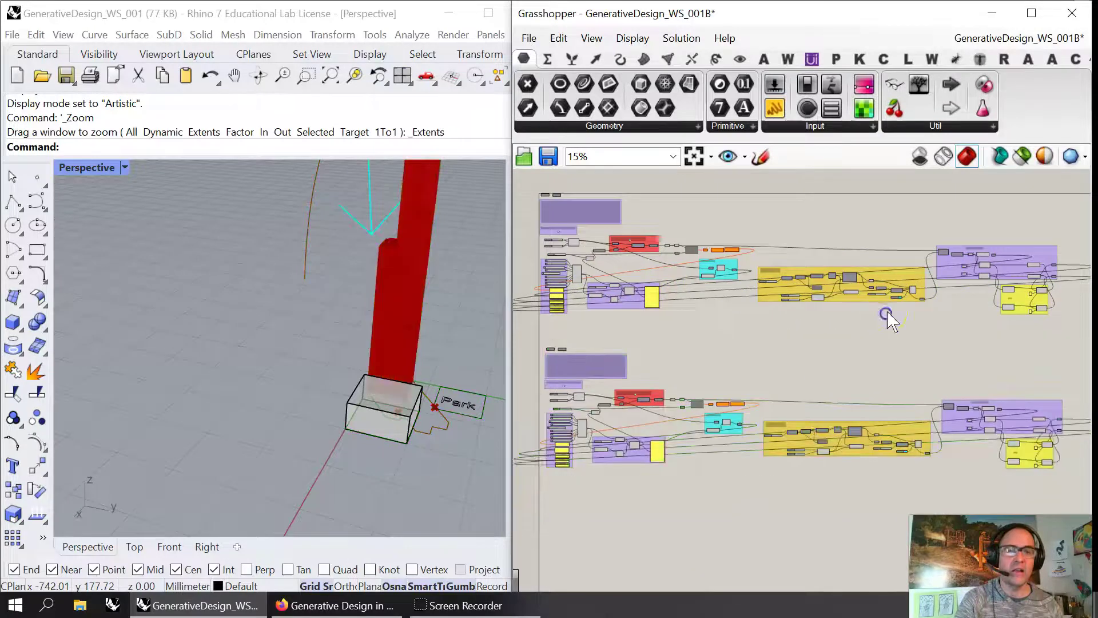
Disable all components of the upper, original definition
scroll(994, 369, down, 2)
drag(1066, 369, 541, 203)
right_click(540, 211)
click(601, 277)
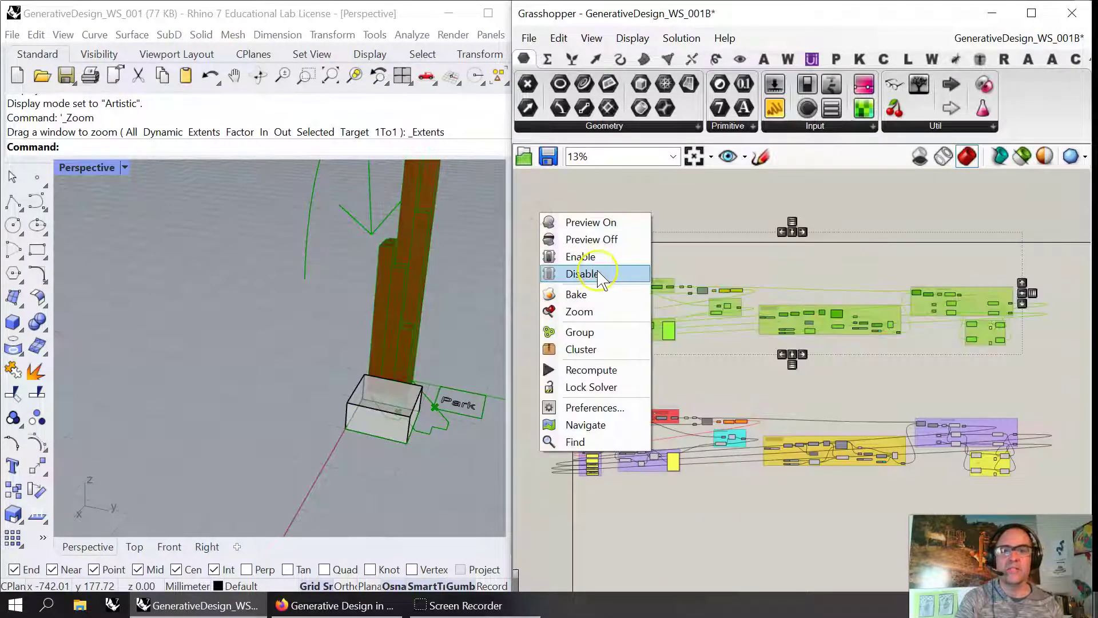
Examine the lower copy of the definition and the tower with its Park and neighbour shadows in the Perspective viewport
right_drag(729, 408, 928, 422)
scroll(738, 308, up, 4)
scroll(738, 309, down, 2)
right_drag(848, 424, 764, 373)
right_drag(384, 337, 332, 345)
scroll(444, 392, up, 5)
right_drag(485, 378, 387, 429)
right_drag(635, 443, 595, 431)
right_drag(666, 354, 727, 391)
scroll(729, 398, up, 4)
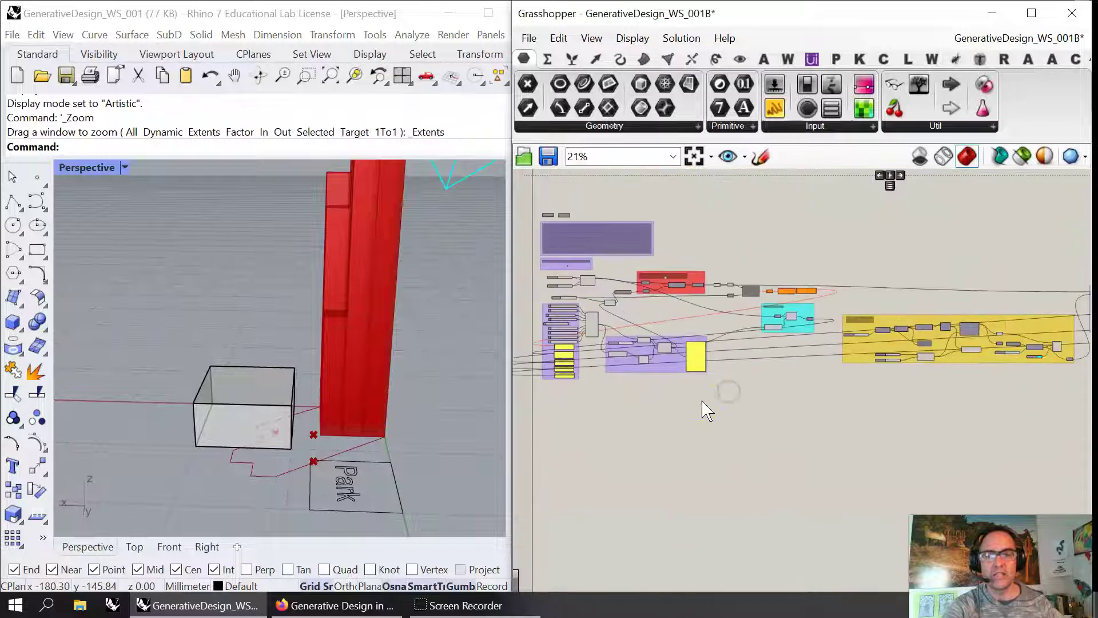
click(428, 477)
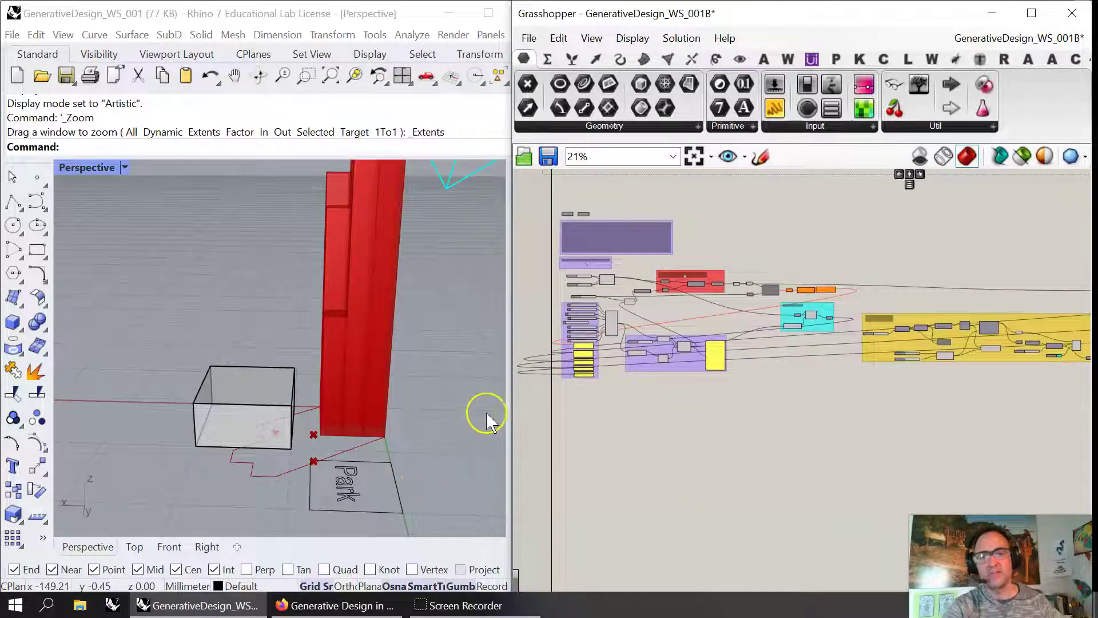
Examine the Square grid sliders, Floor Height slider and building-height sliders in the lower copy of the definition
scroll(744, 417, down, 3)
right_drag(740, 416, 703, 397)
scroll(761, 401, up, 10)
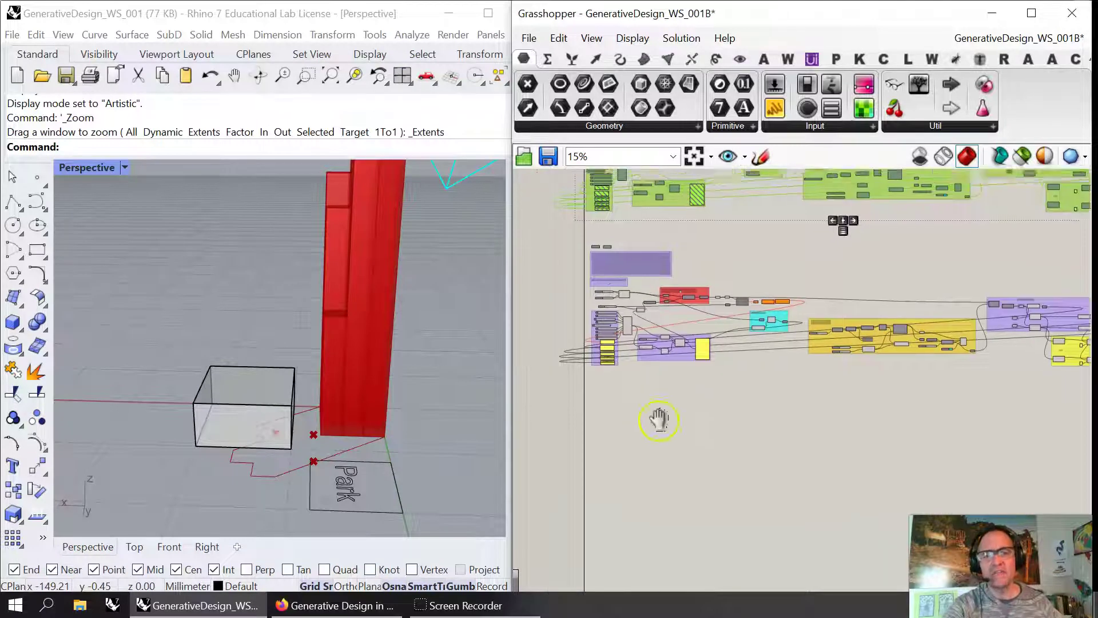
right_drag(755, 366, 754, 451)
scroll(781, 438, up, 4)
right_drag(778, 320, 833, 520)
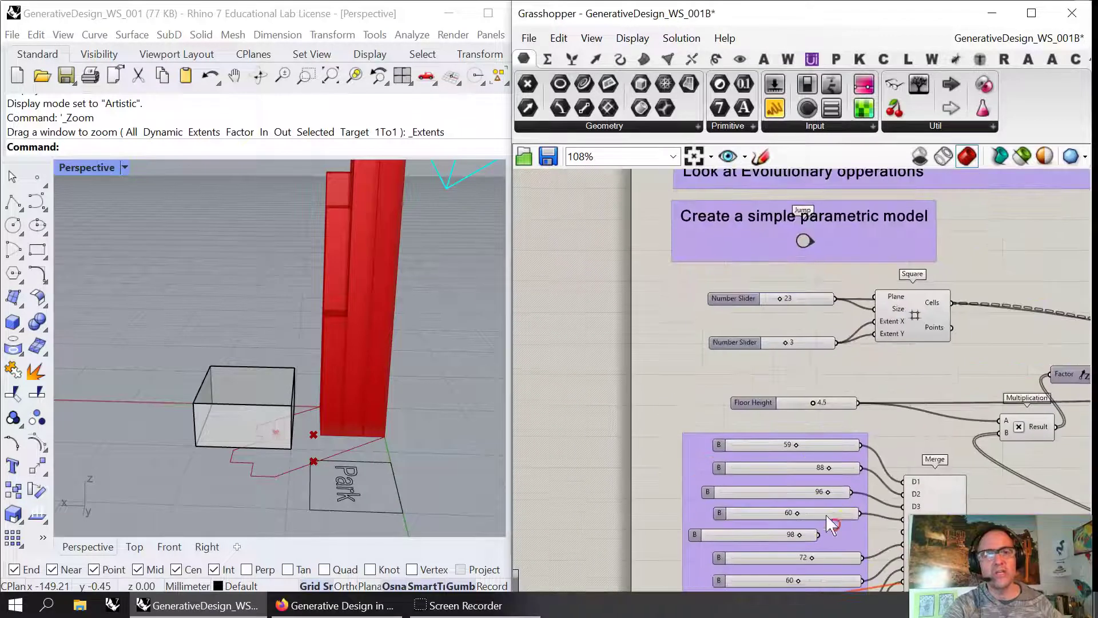
Correct the misspelled "opperations" to "operations" in the last line of the lower definition's workflow notes
scroll(829, 483, down, 4)
right_drag(740, 392, 687, 340)
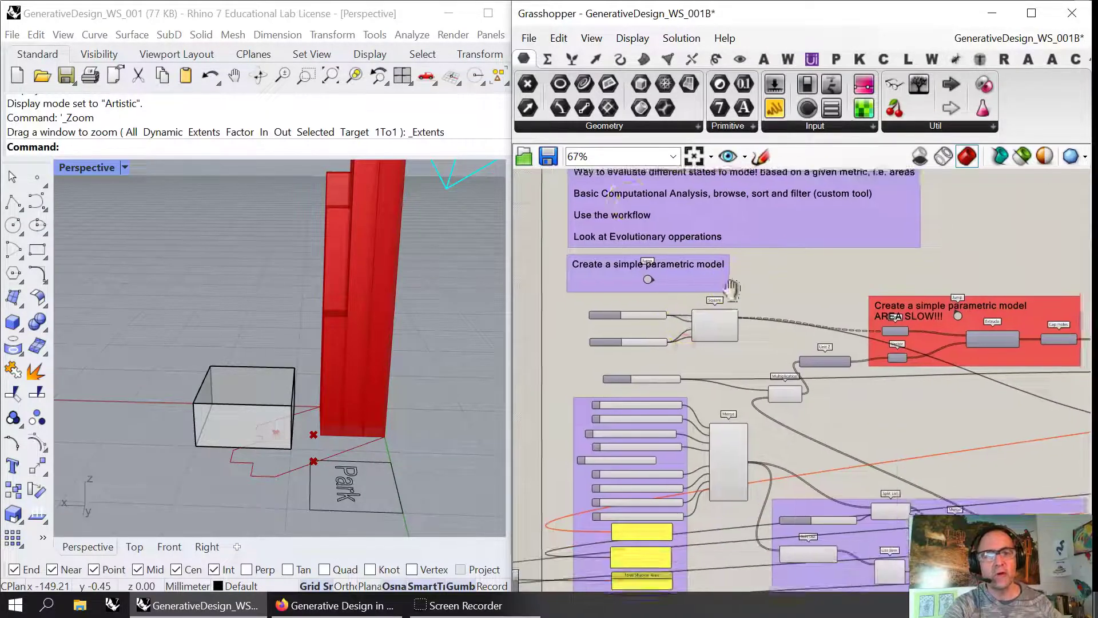
right_drag(732, 293, 718, 351)
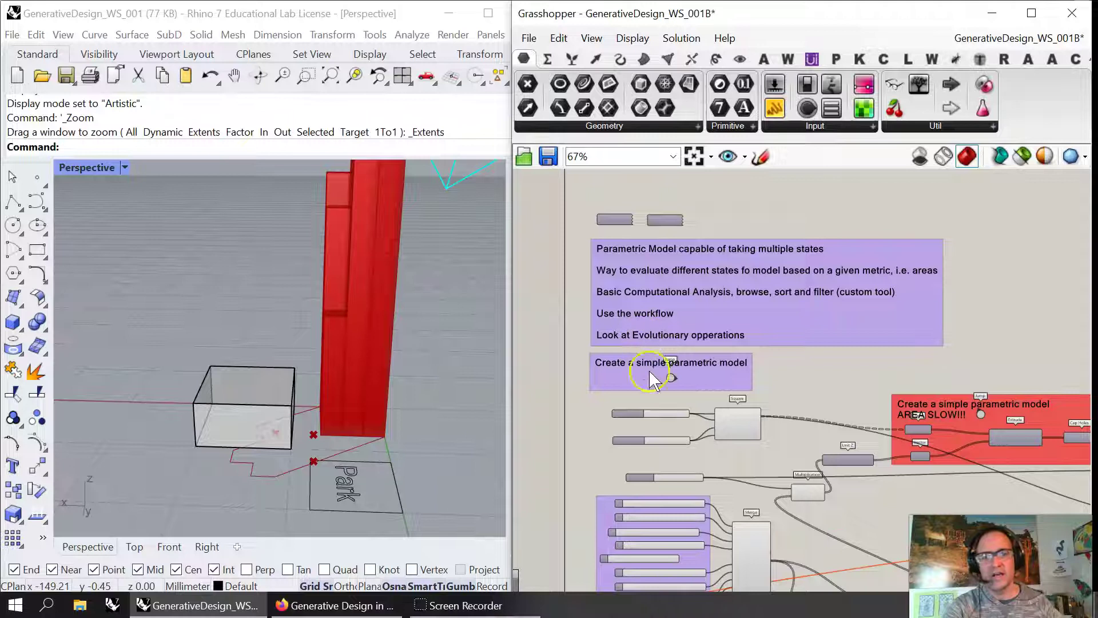
click(673, 373)
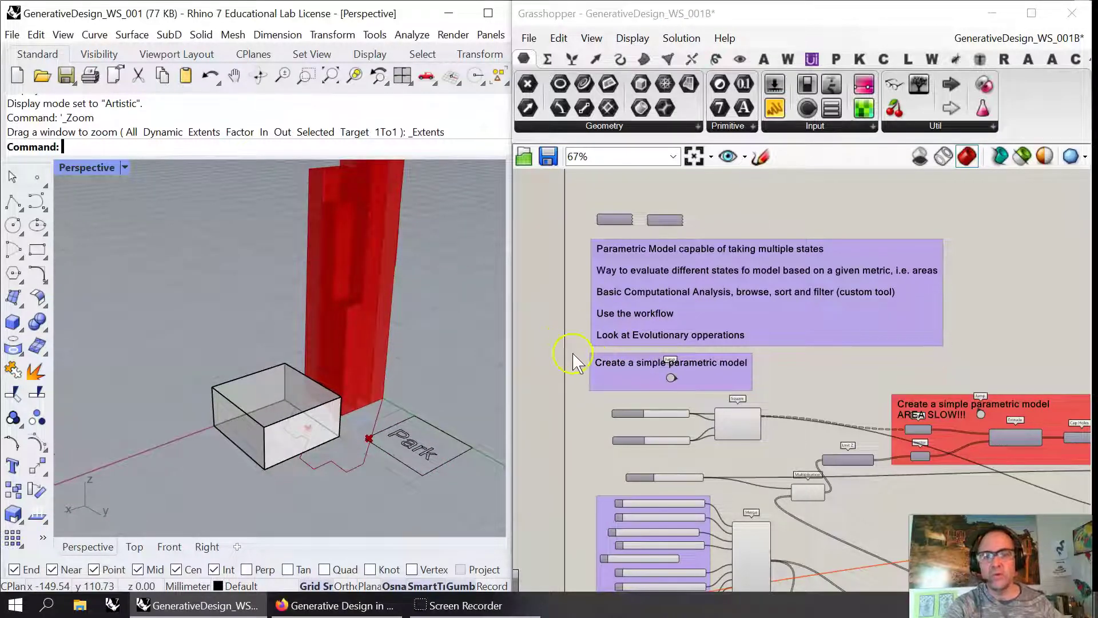
double_click(707, 337)
scroll(694, 335, down, 2)
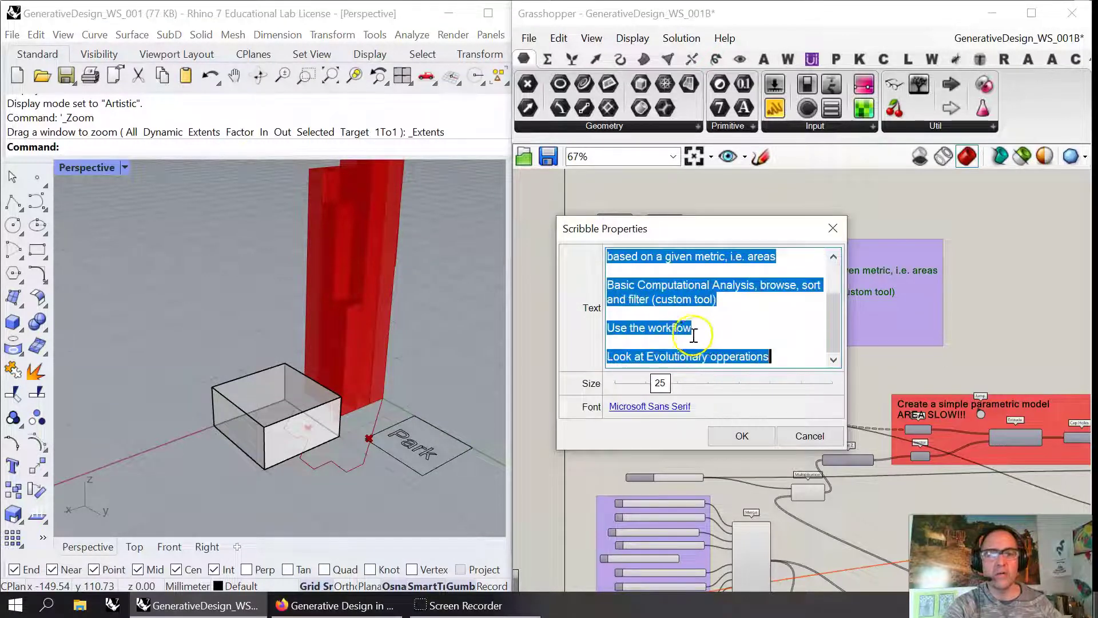
click(724, 359)
key(BackSpace)
click(745, 436)
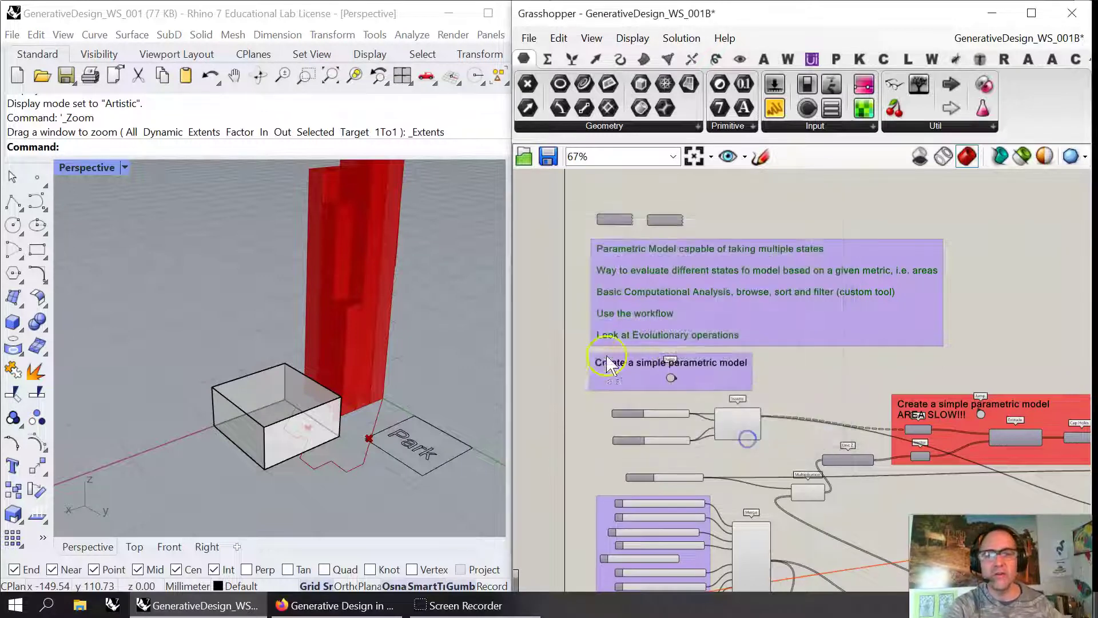
Group all components of the upper, original definition together
right_drag(564, 401, 534, 346)
scroll(635, 326, down, 5)
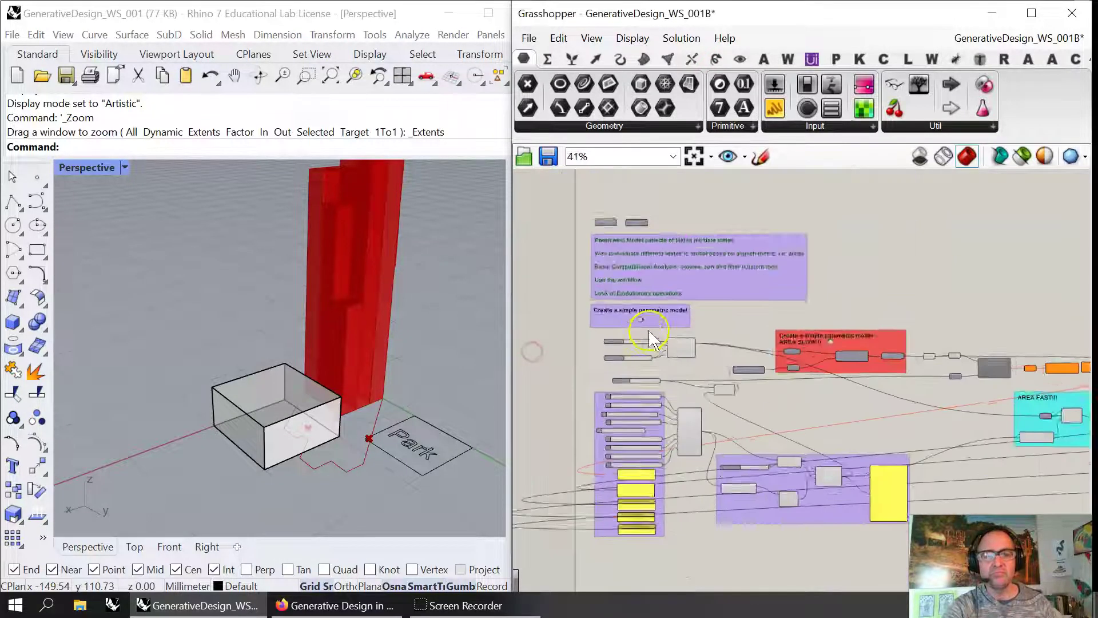
right_drag(775, 355, 695, 384)
scroll(774, 385, down, 3)
right_drag(775, 385, 747, 403)
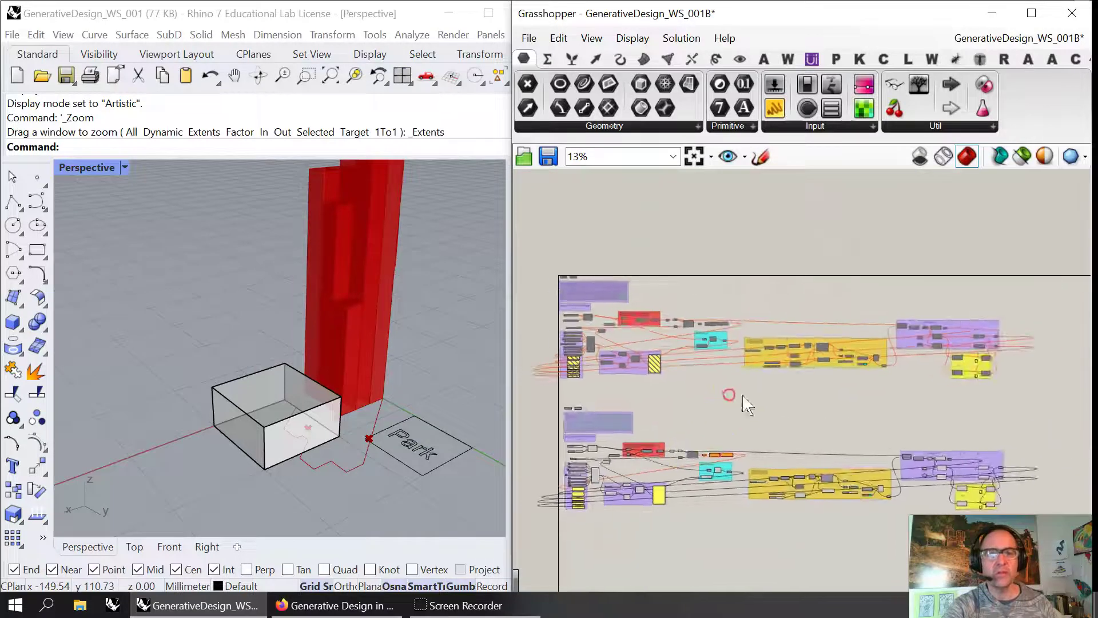
drag(1038, 411, 543, 253)
right_click(546, 252)
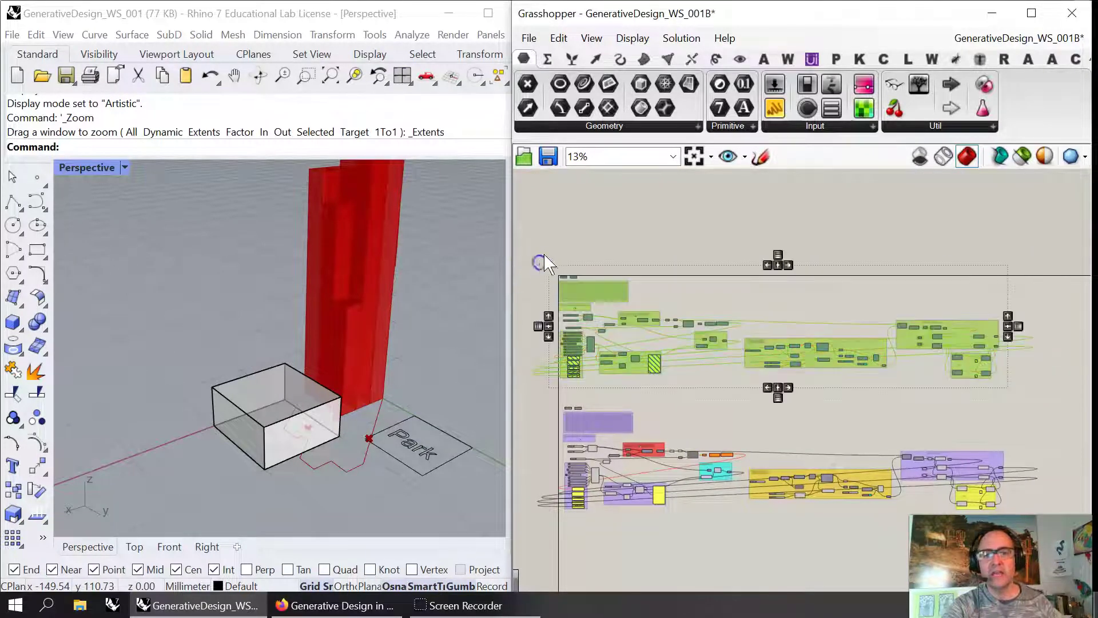
click(598, 372)
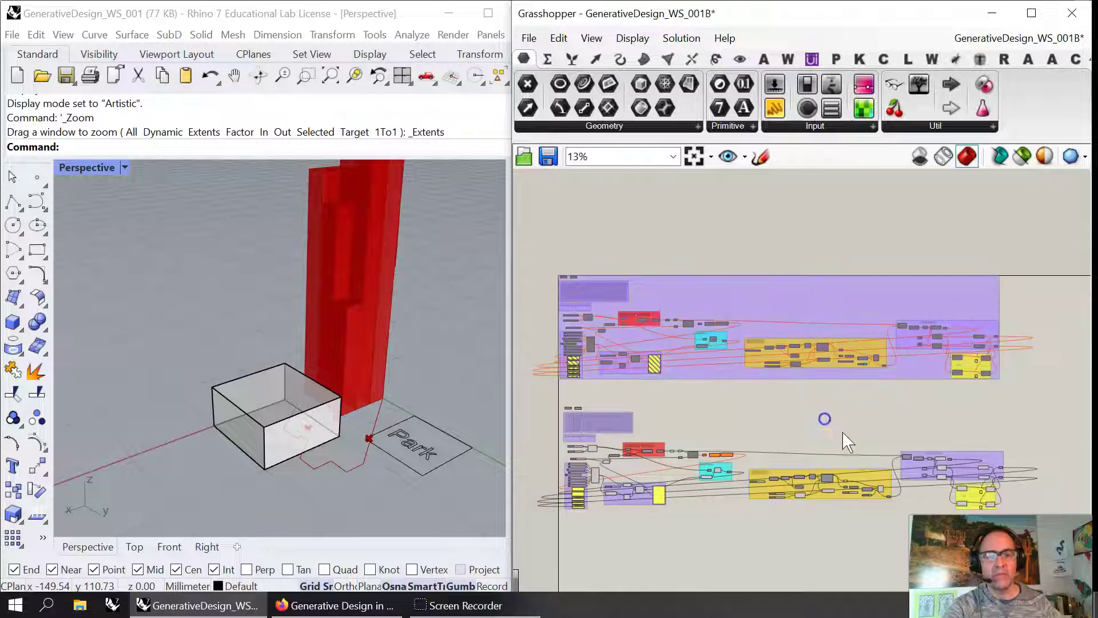
Save the Rhino model as a new file named GenerativeDesign_WS_001B in the GenerativeDesign_WS folder
right_drag(827, 452, 822, 322)
scroll(641, 332, up, 3)
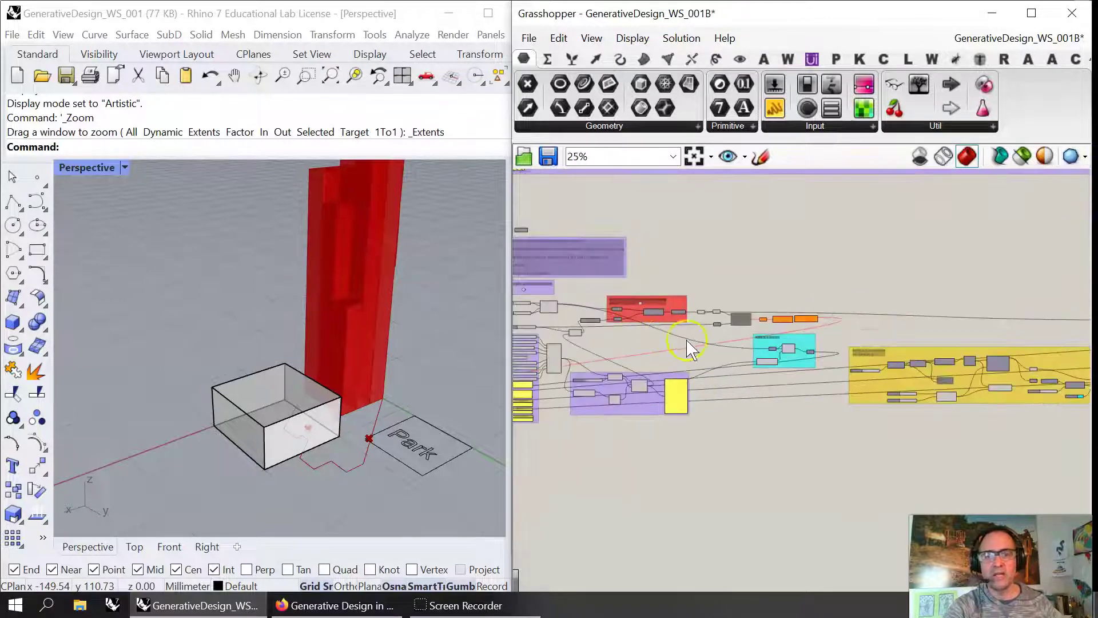
scroll(691, 346, down, 3)
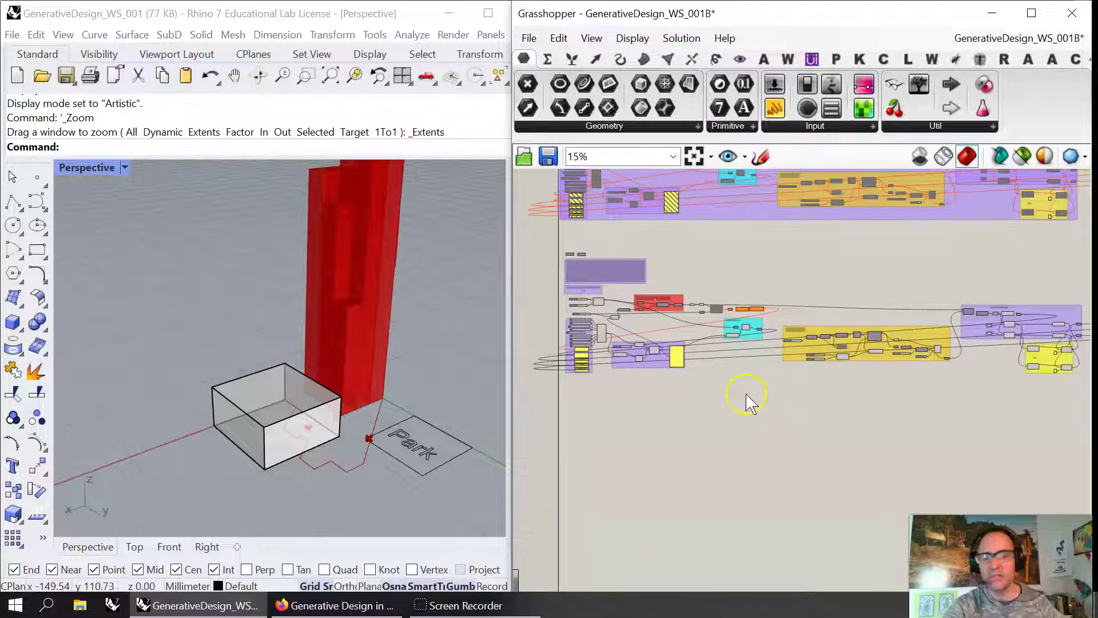
right_drag(369, 413, 432, 420)
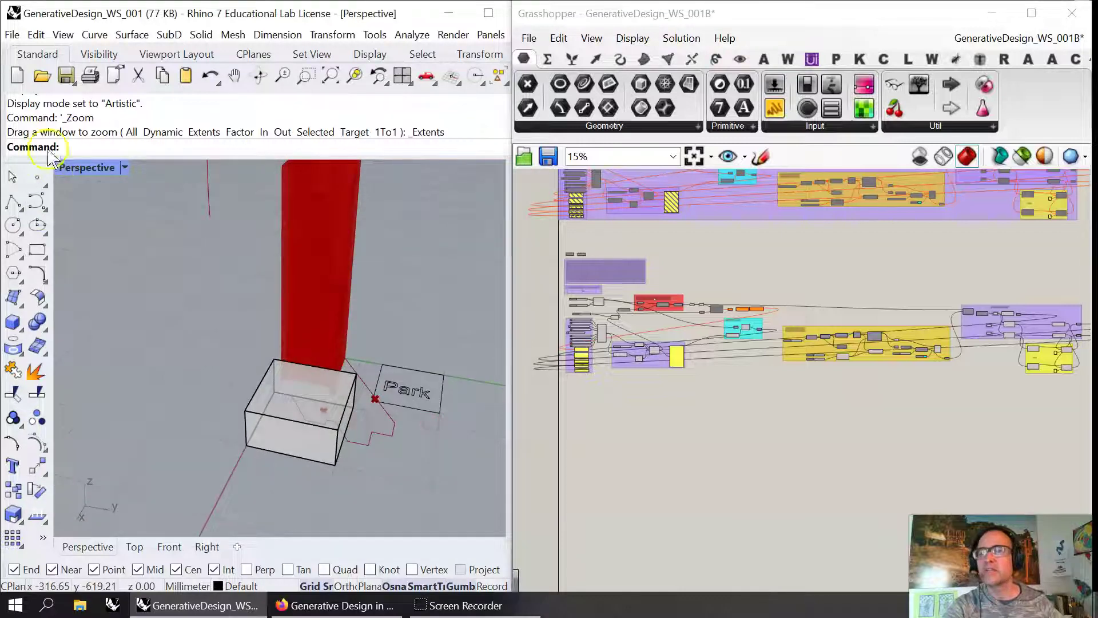
click(11, 35)
click(69, 165)
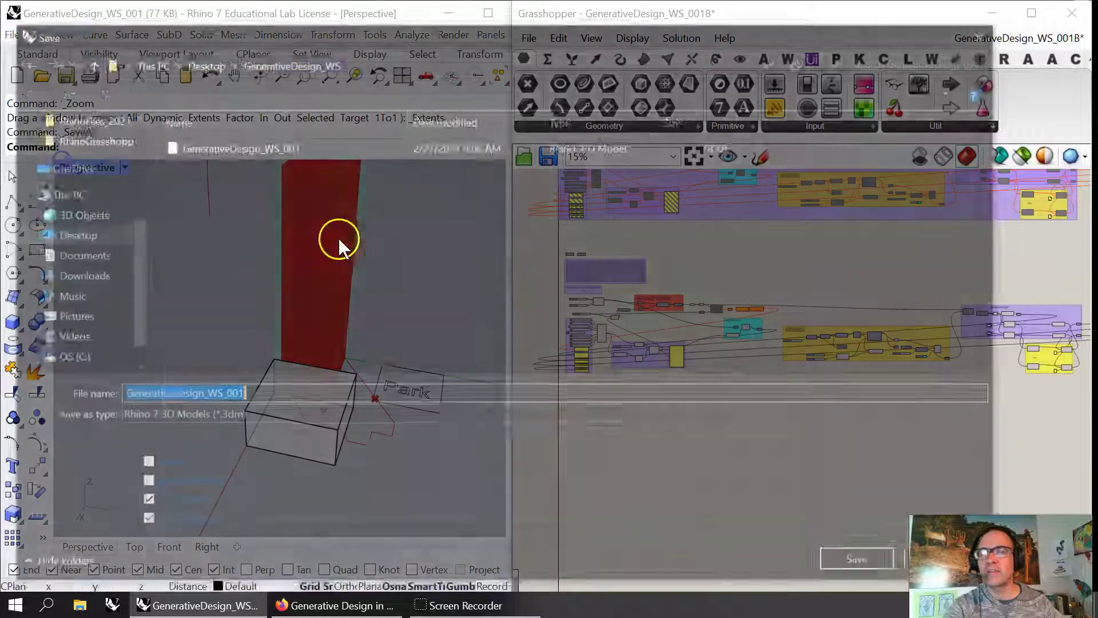
click(252, 396)
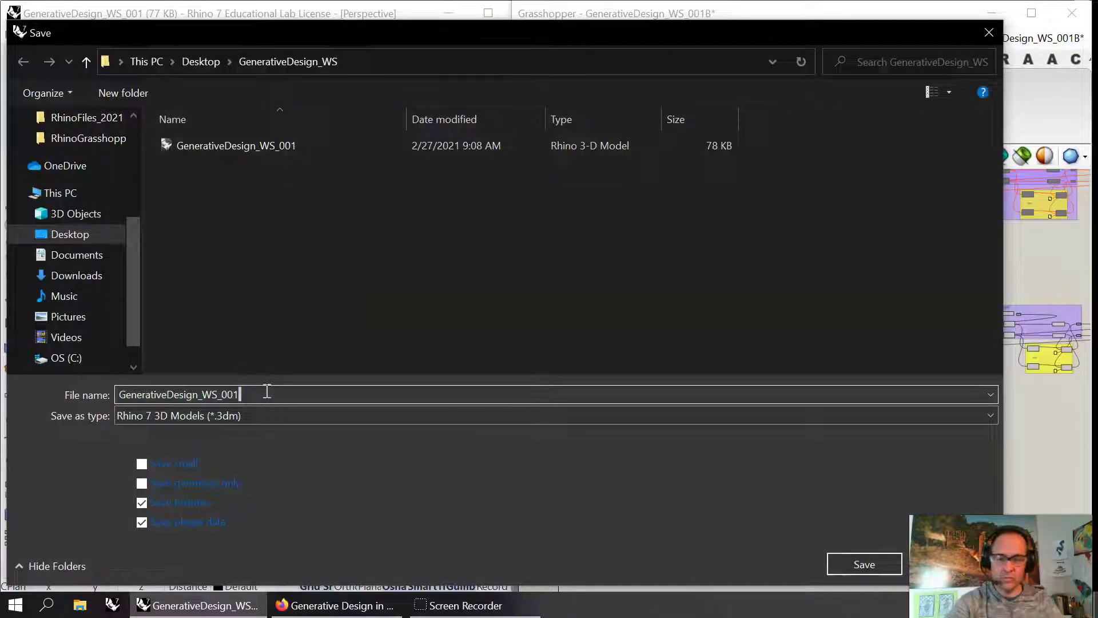
text(B)
click(870, 564)
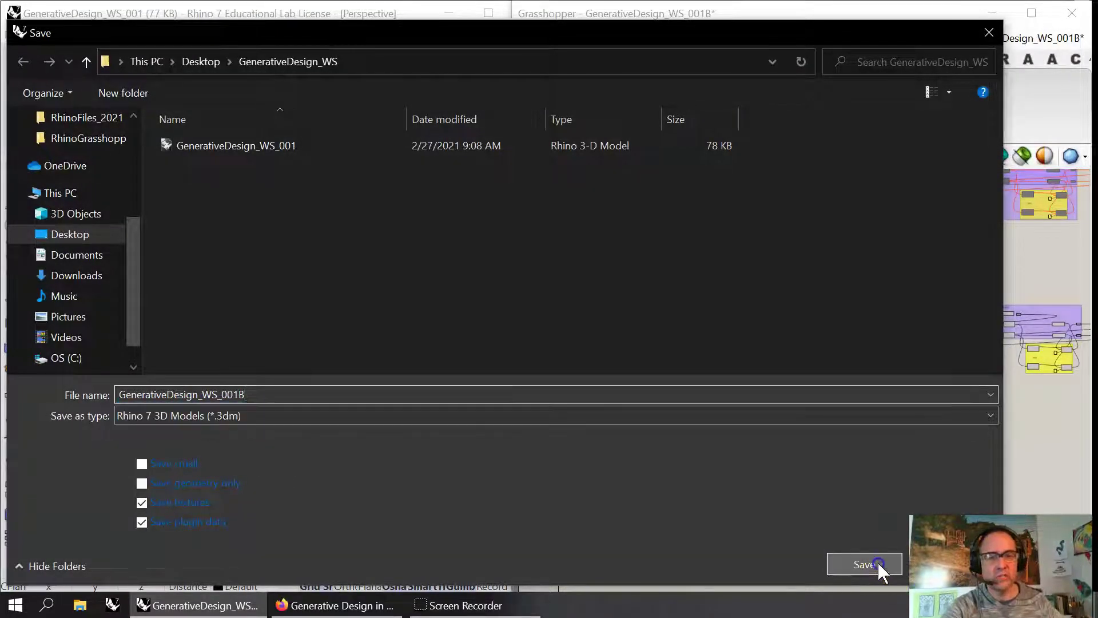
scroll(793, 413, down, 1)
mouse_move(813, 409)
right_down()
mouse_move(770, 401)
mouse_move(792, 460)
right_up()
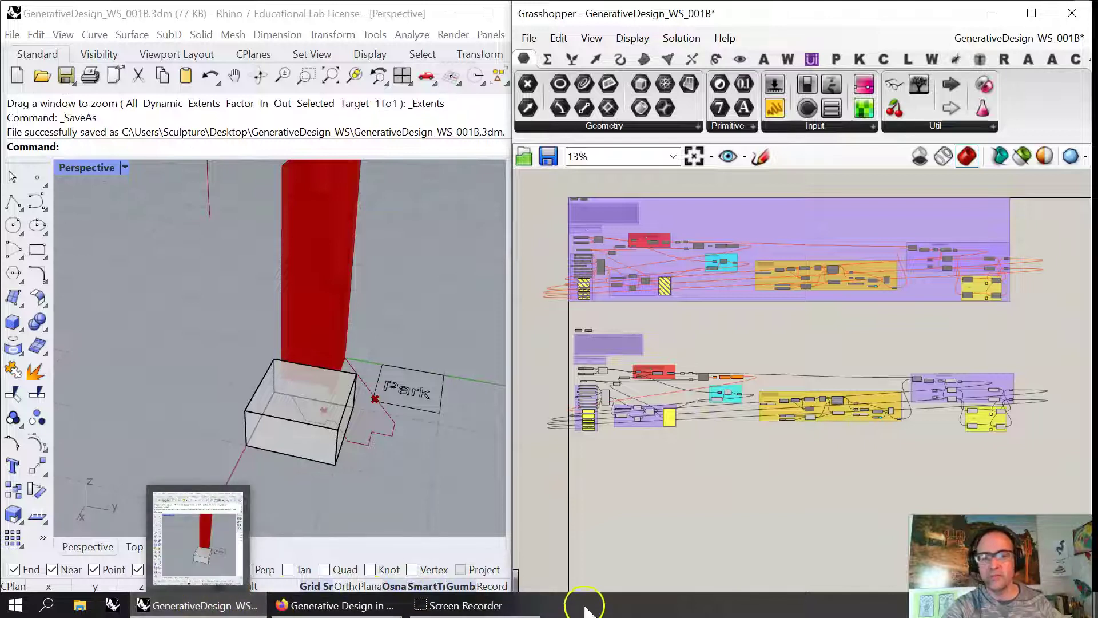
right_drag(286, 441, 314, 520)
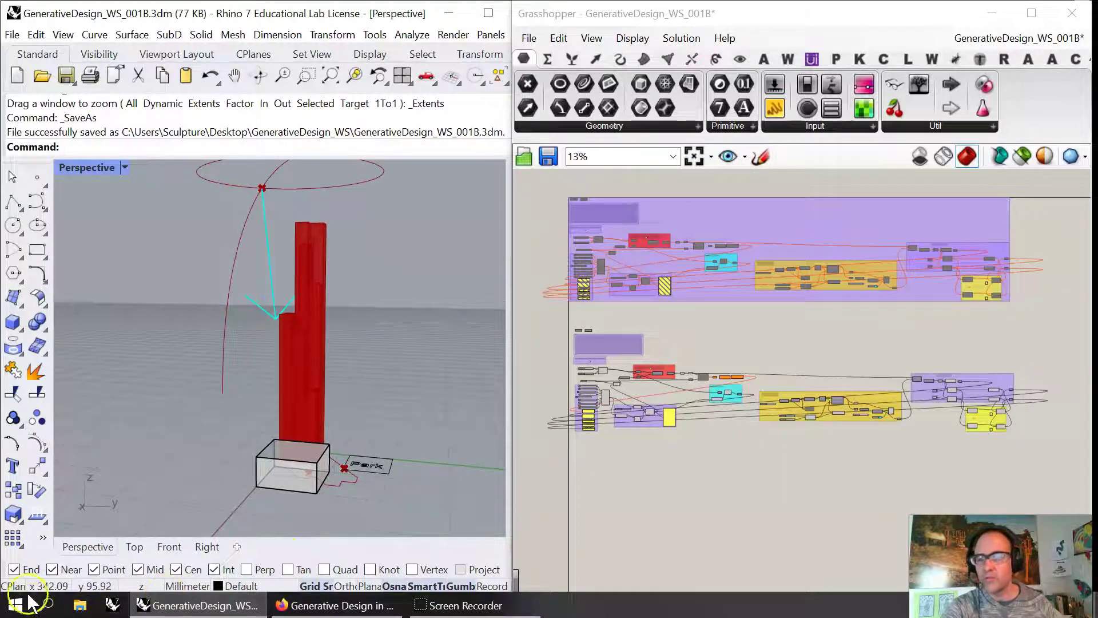